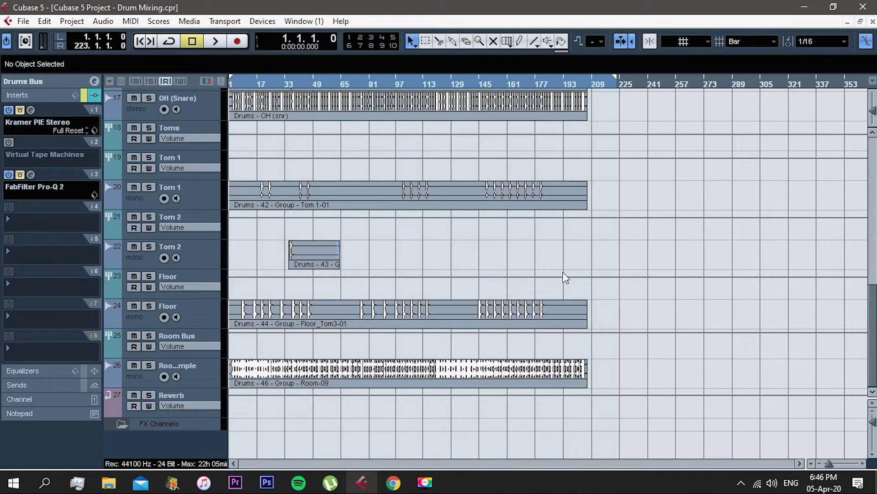
- Look through the drum session's track list, from the group tracks and buses down to the Reverb channel
scroll(465, 349, "up", 10)
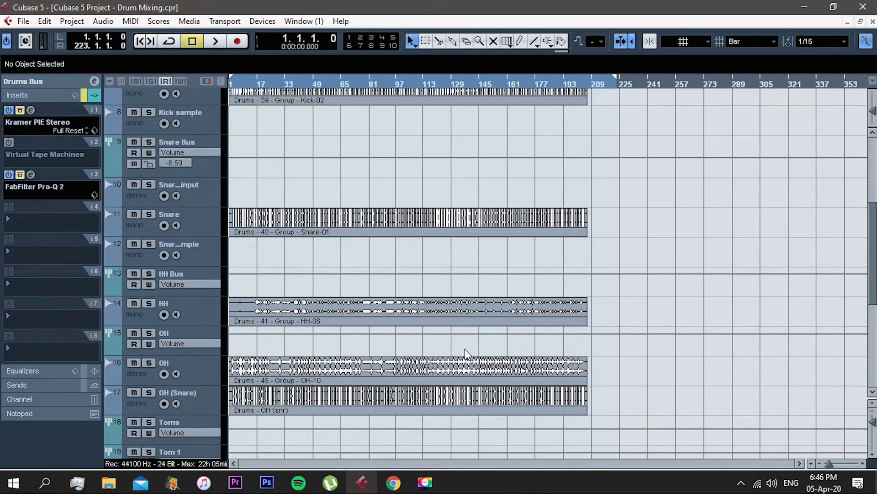
scroll(464, 348, "down", 10)
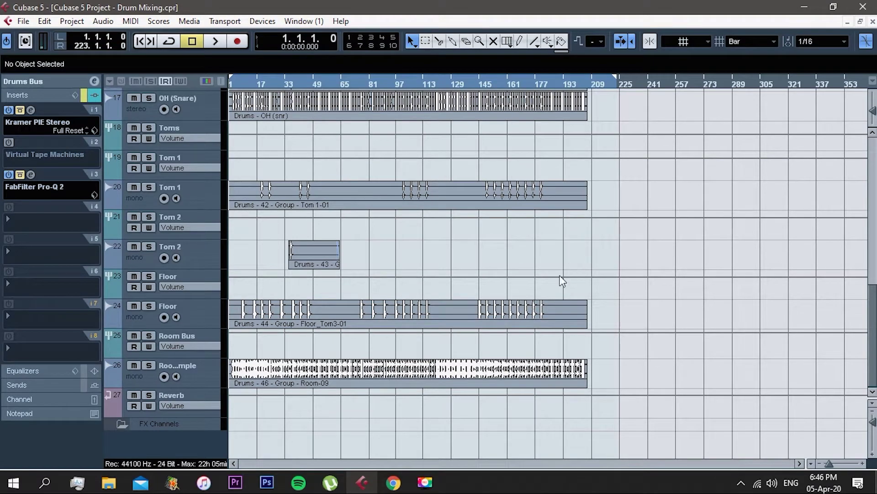
scroll(566, 280, "up", 8)
scroll(553, 289, "up", 1)
scroll(554, 289, "down", 9)
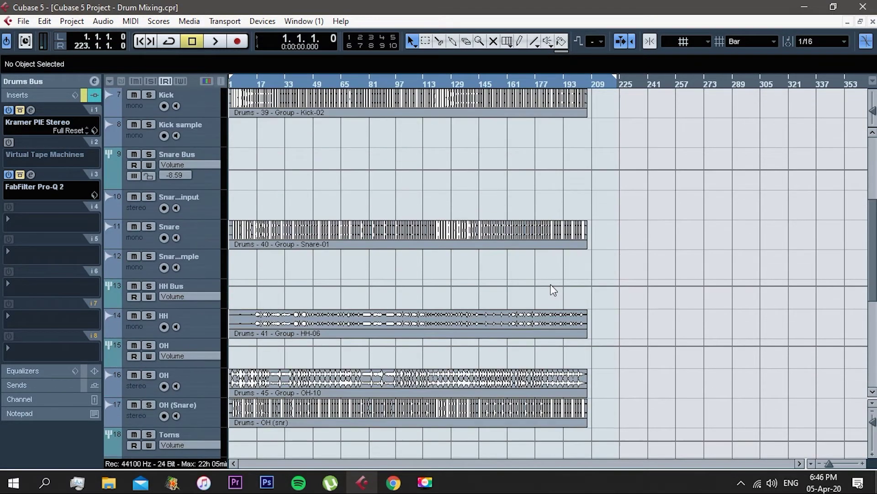
scroll(554, 289, "up", 10)
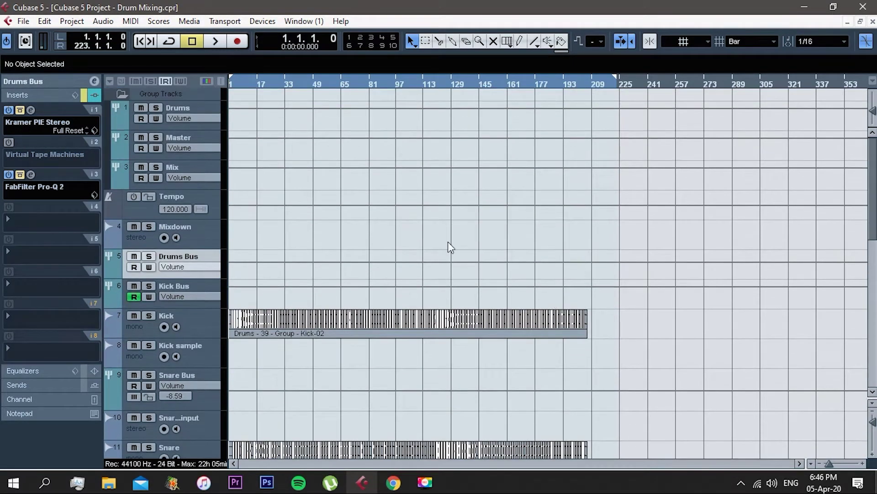
scroll(411, 224, "down", 3)
scroll(388, 255, "up", 3)
scroll(351, 195, "down", 3)
scroll(356, 165, "up", 3)
left_click_drag(253, 148, 568, 160)
mouse_move(661, 150)
left_mouse_down()
mouse_move(196, 154)
mouse_move(211, 163)
mouse_move(657, 161)
left_mouse_up()
scroll(411, 186, "down", 3)
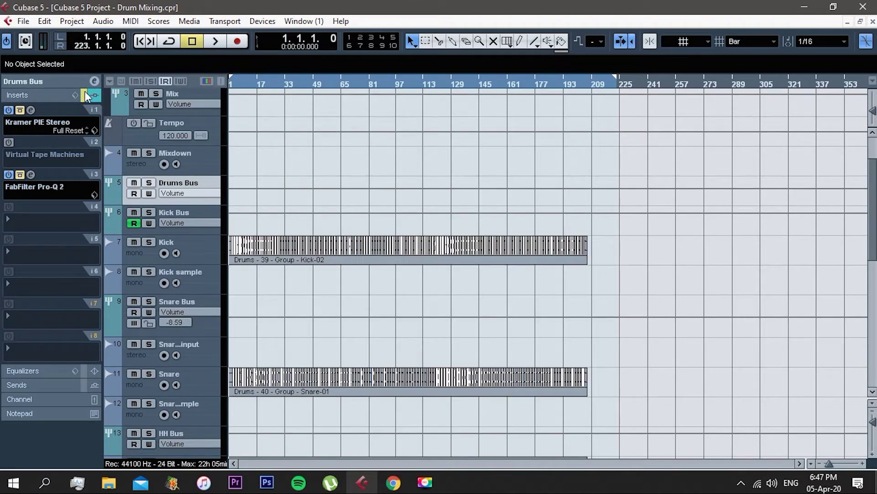
left_click_drag(264, 78, 230, 86)
scroll(269, 222, "up", 3)
scroll(269, 222, "down", 5)
scroll(272, 221, "up", 5)
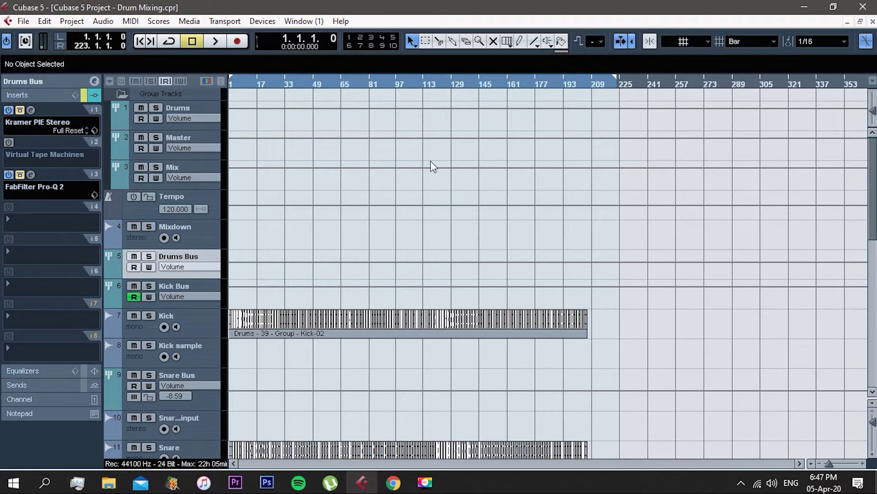
scroll(353, 180, "down", 3)
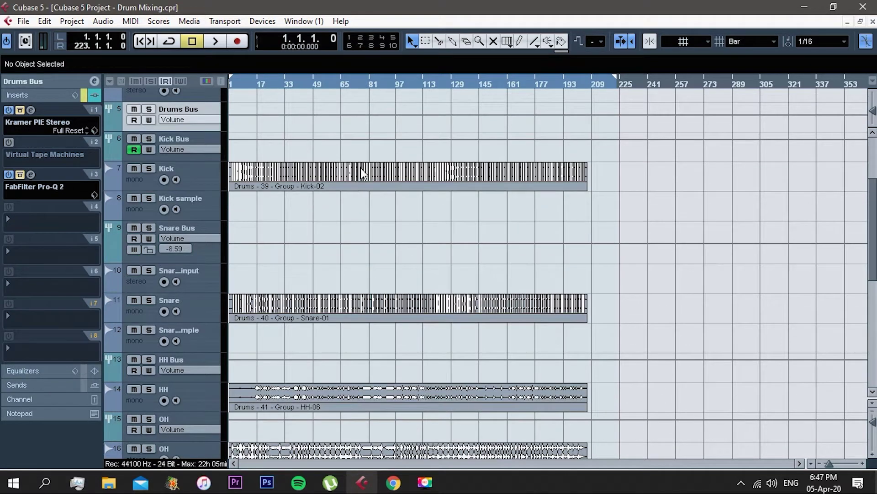
scroll(354, 169, "up", 3)
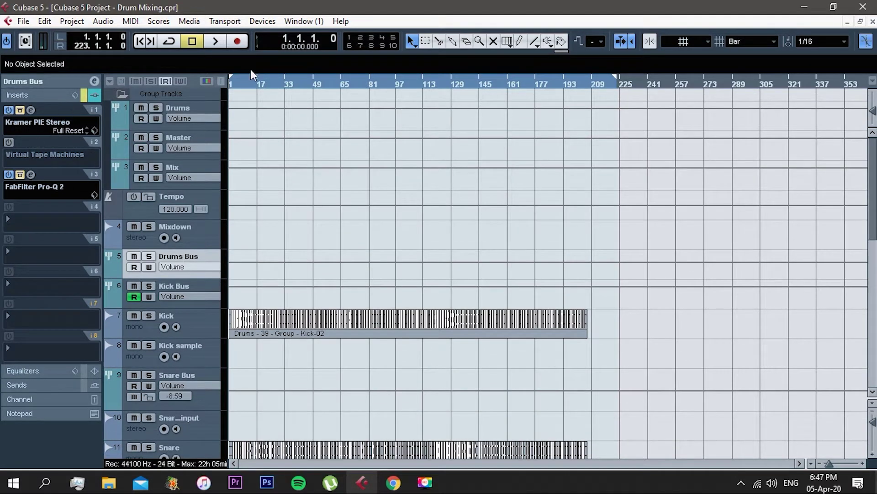
- Play the drum mix from about bar 19 and check the level meters across all tracks
left_click(261, 87)
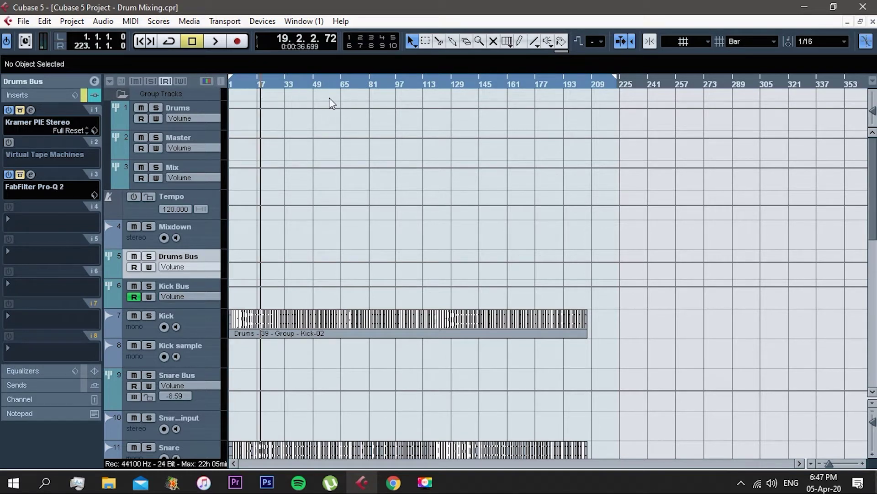
scroll(360, 209, "down", 10)
key("space")
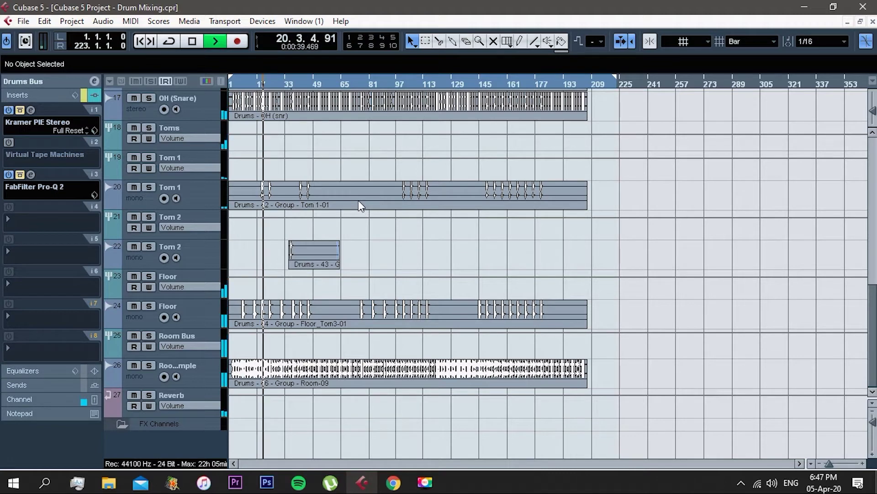
scroll(413, 151, "up", 9)
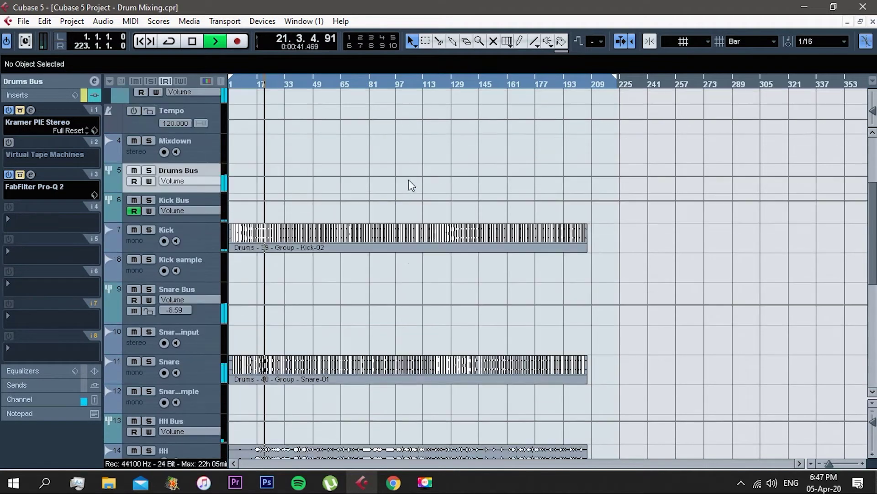
scroll(409, 180, "up", 3)
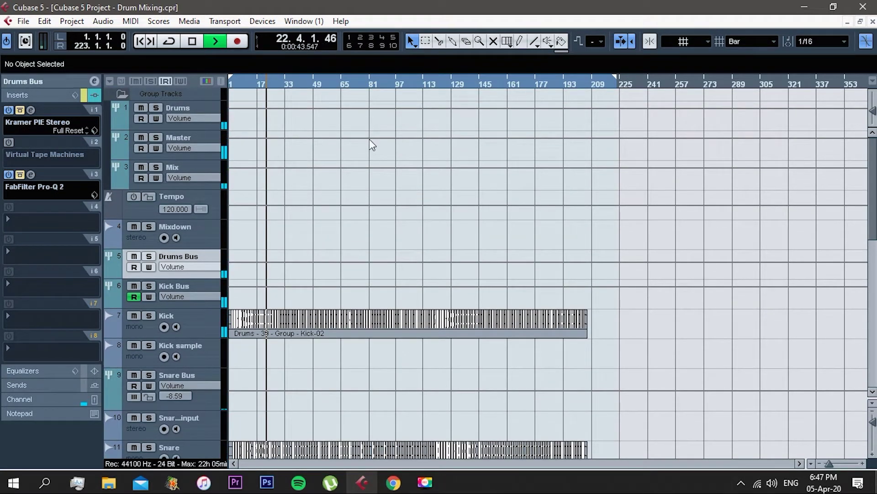
- Move the Drums group track below the Mix group track and stop playback
left_click_drag(183, 107, 183, 180)
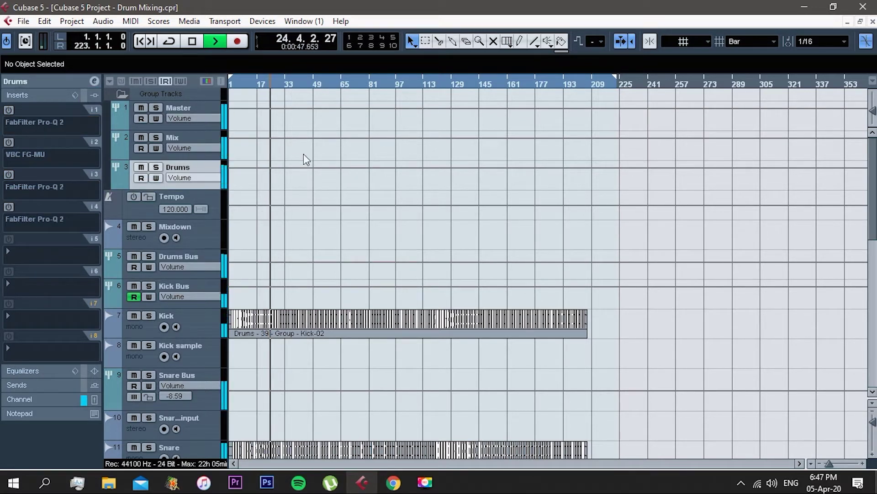
key("space")
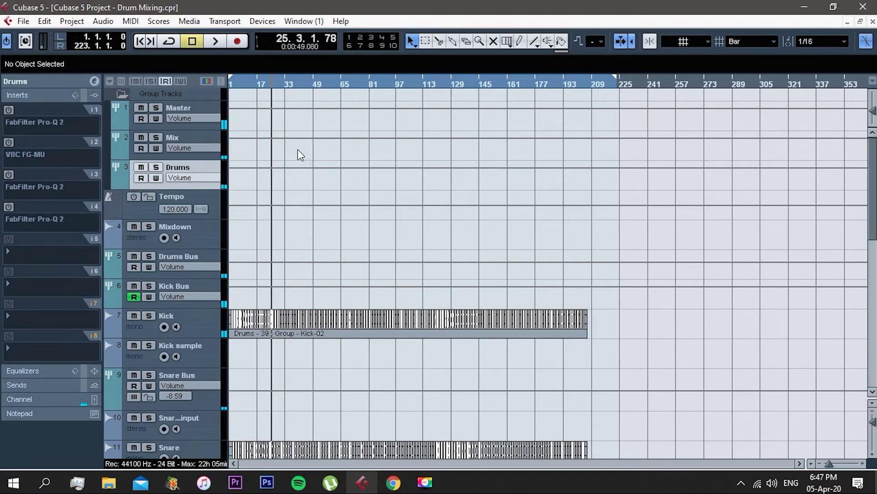
- View the inserts of the Mix and Master groups, and collapse the Group Tracks folder
left_click(188, 137)
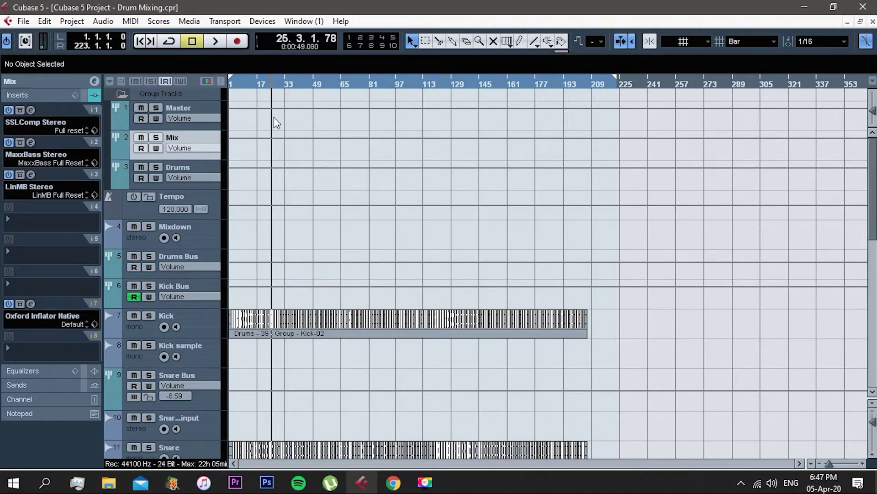
left_click(191, 108)
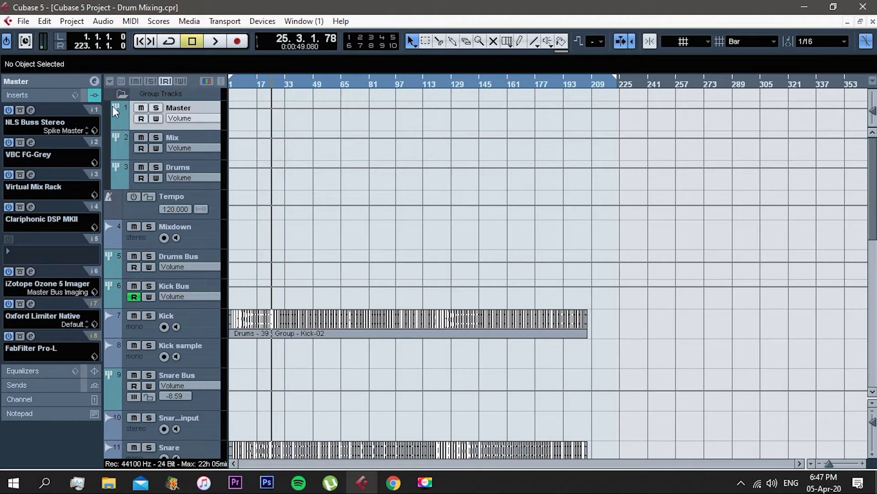
left_click(121, 96)
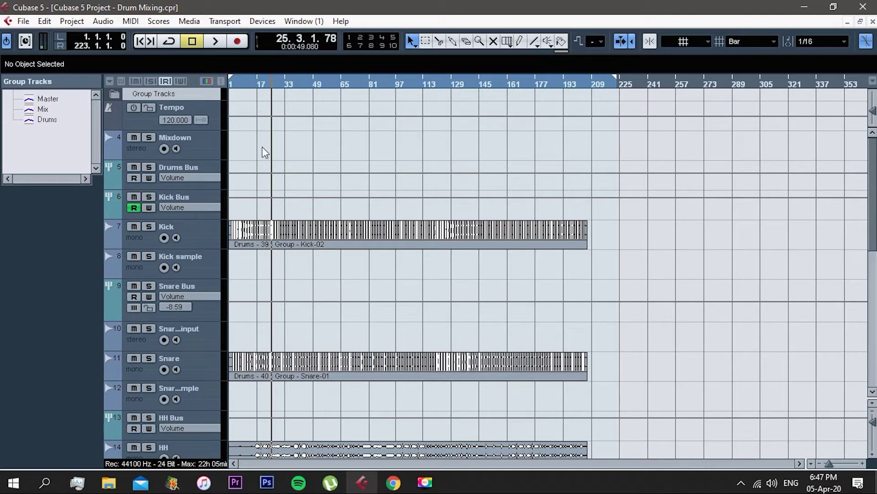
- Place the playback cursor at about bar 20, play a short passage of the drums and stop
left_click(246, 85)
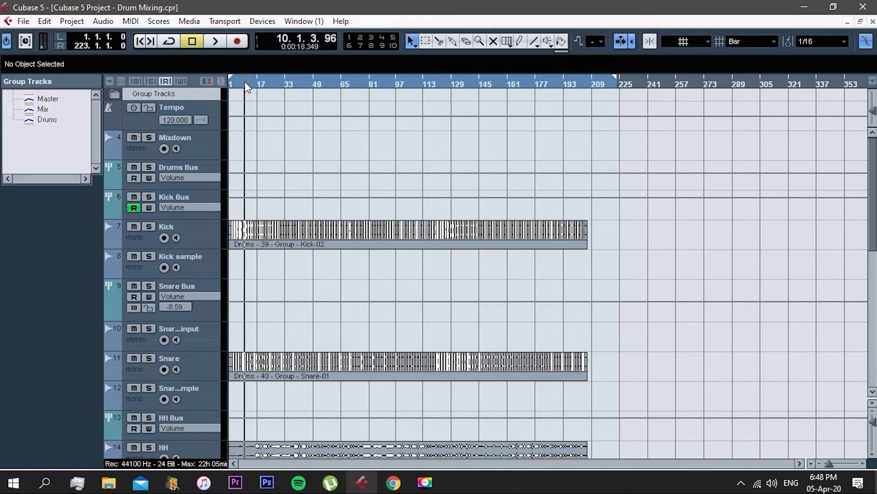
left_click_drag(245, 83, 240, 88)
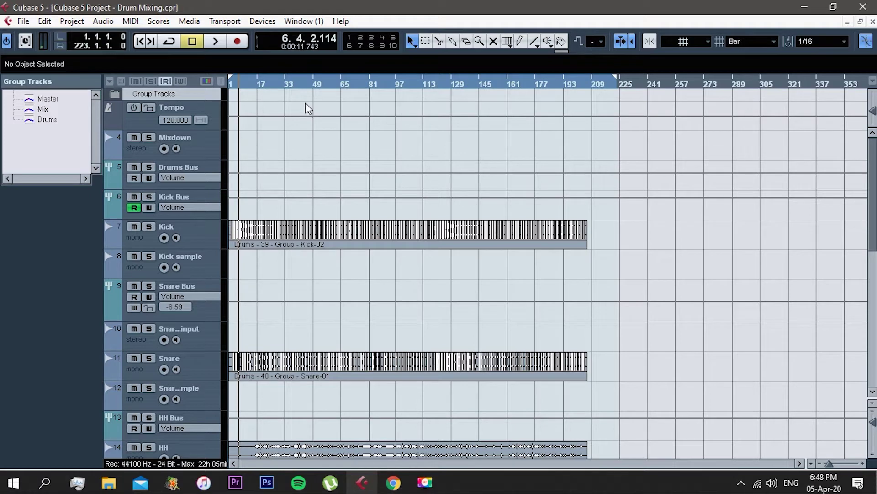
left_click_drag(248, 85, 264, 90)
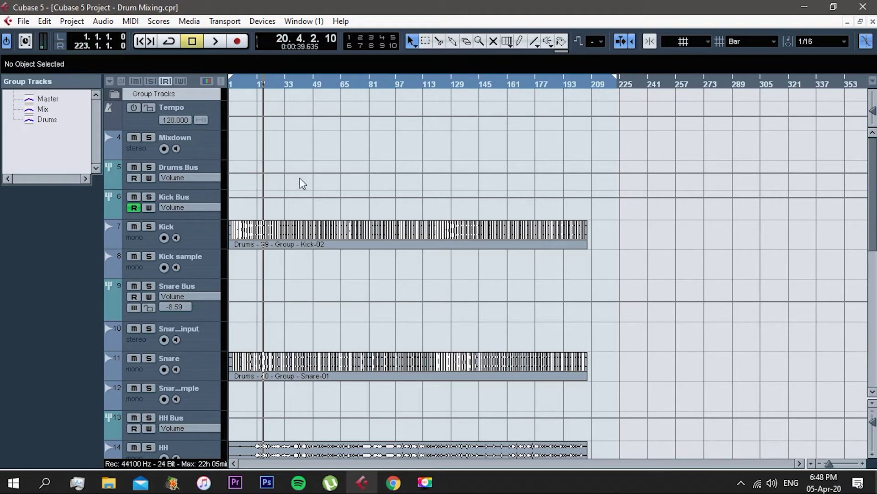
key("space")
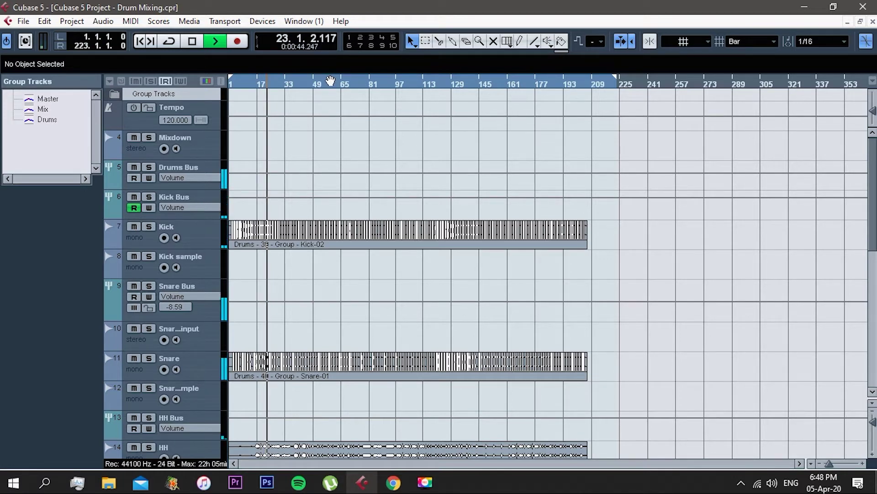
key("space")
- Inspect the ValhallaRoom and Decapitator insert settings on the Reverb channel, closing each plugin window
scroll(291, 196, "down", 5)
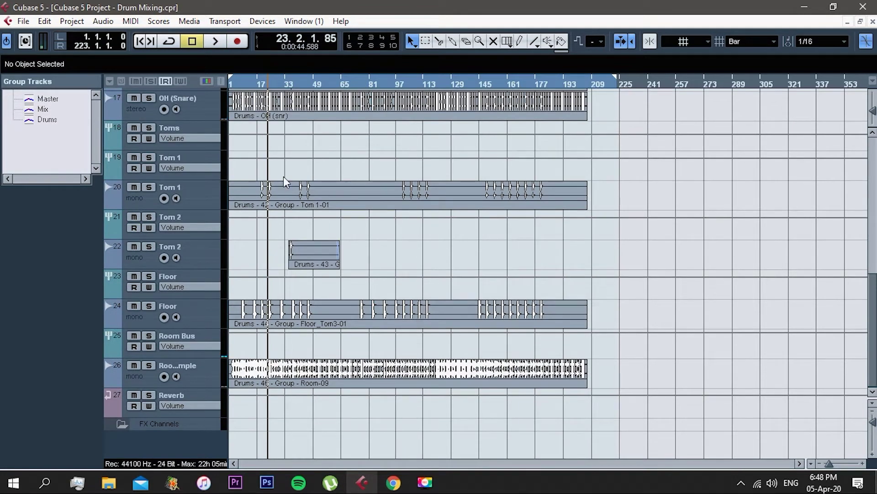
left_click(191, 396)
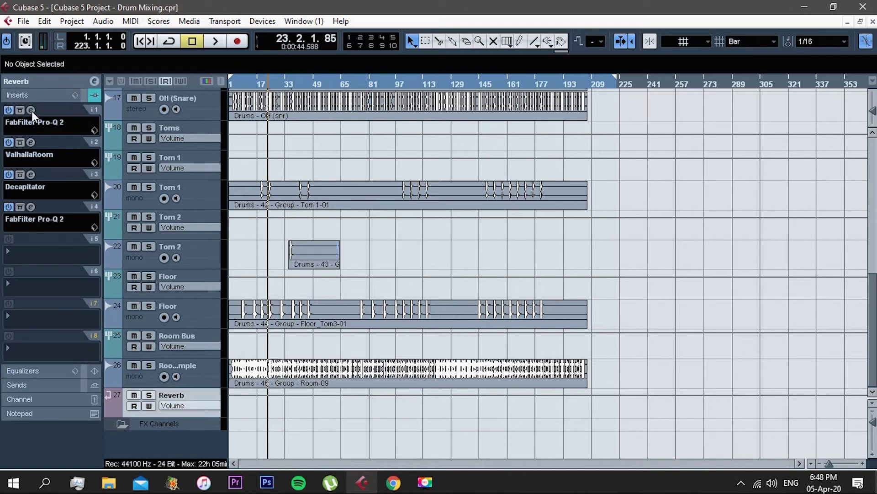
left_click(30, 142)
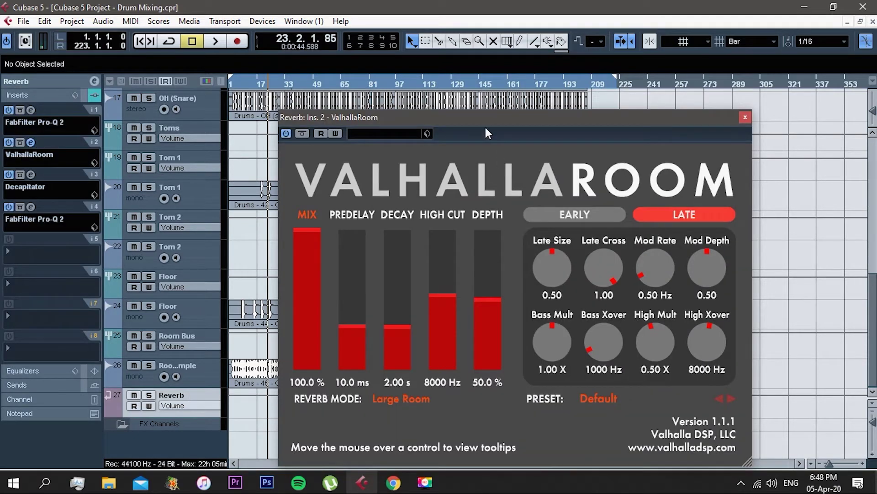
left_click_drag(489, 128, 499, 117)
left_click(755, 106)
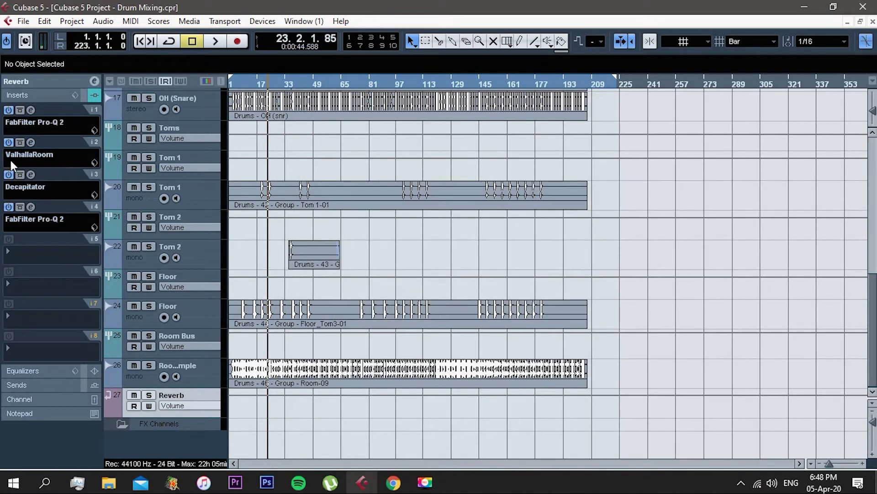
left_click(32, 172)
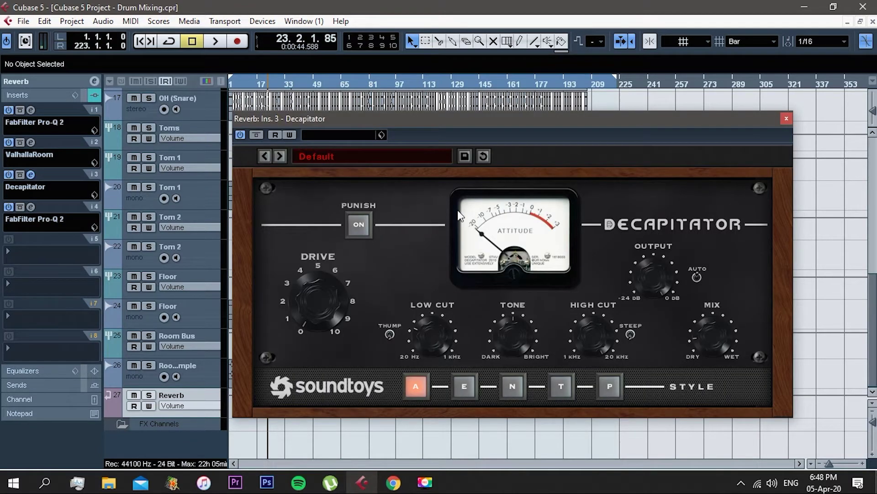
left_click(787, 119)
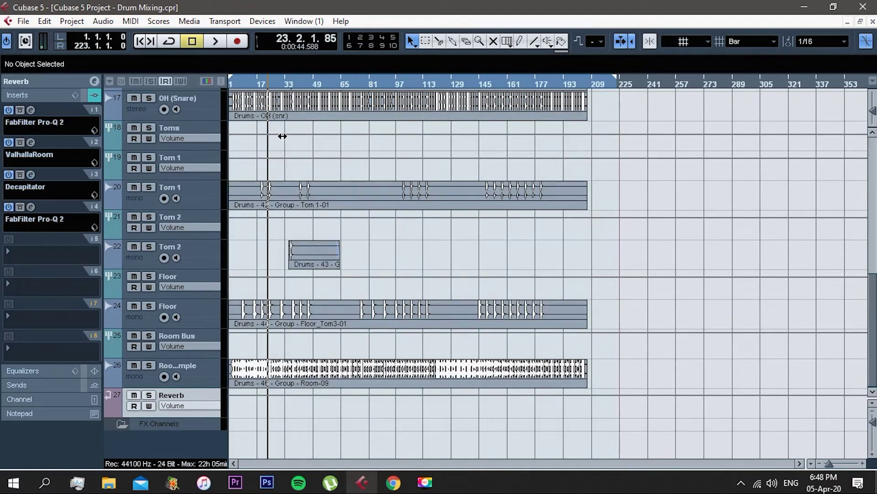
- Examine the EQ curve of the FabFilter Pro-Q 2 in the Reverb channel's fourth insert and close its window
left_click(32, 207)
left_click(757, 101)
left_click(32, 207)
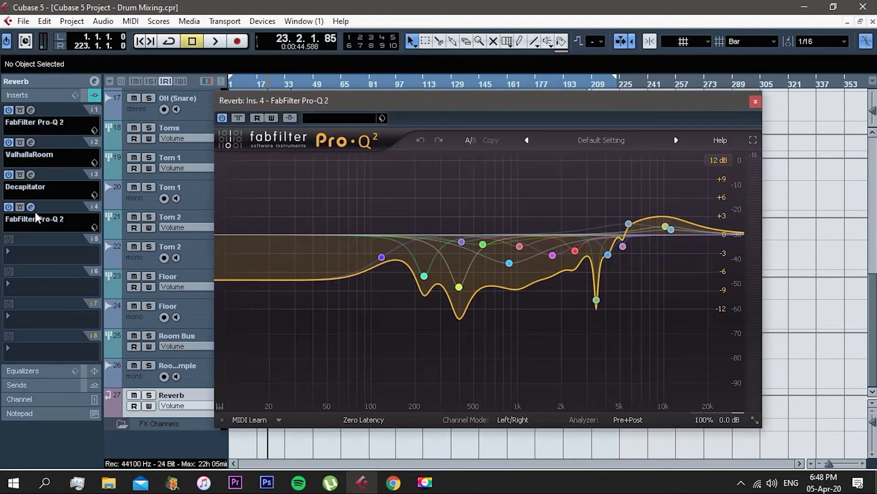
left_click(758, 101)
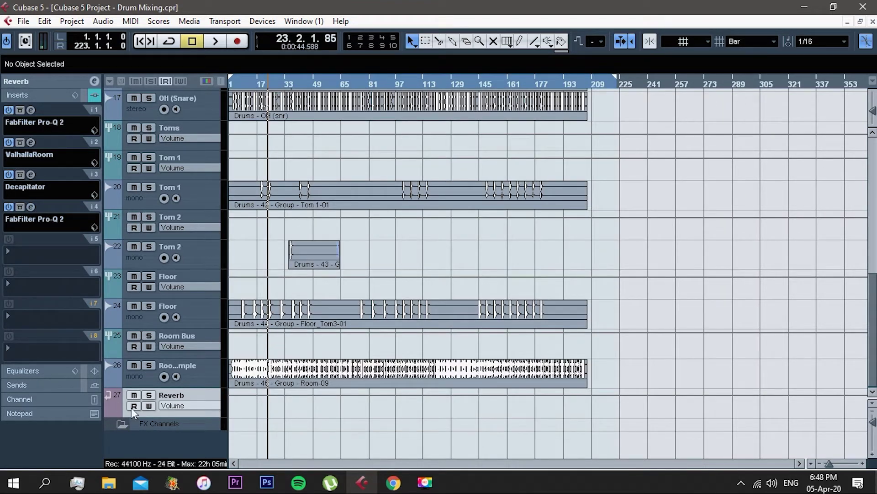
scroll(352, 240, "up", 10)
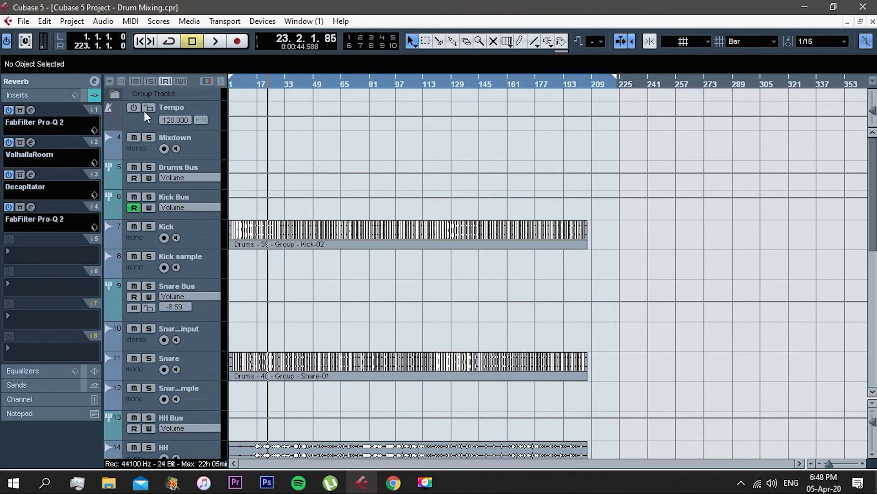
left_click(35, 208)
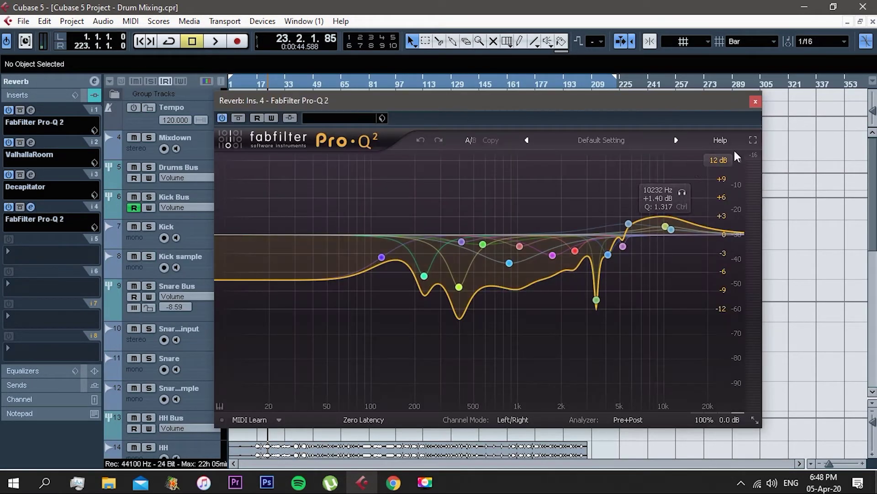
left_click(755, 102)
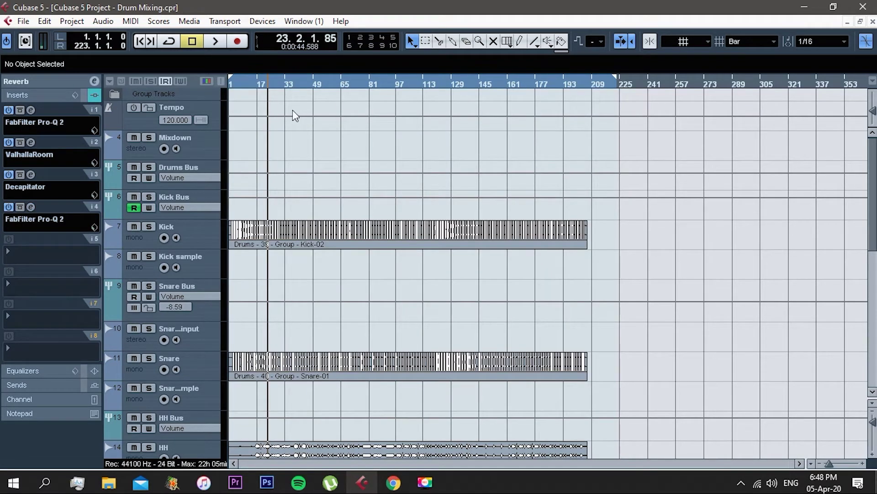
- Play the drums from about bar 24, comparing the Drums Bus inserts bypassed and active, then stop with the inserts active
left_click(140, 41)
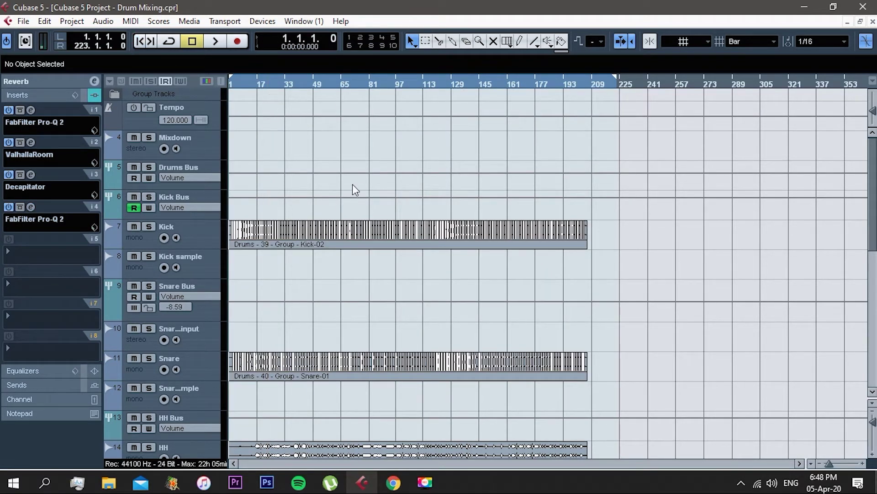
left_click(185, 168)
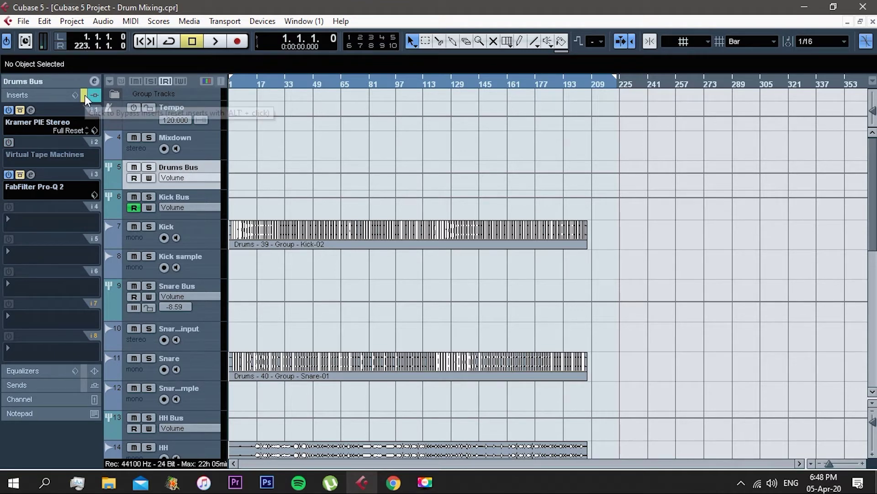
left_click(270, 84)
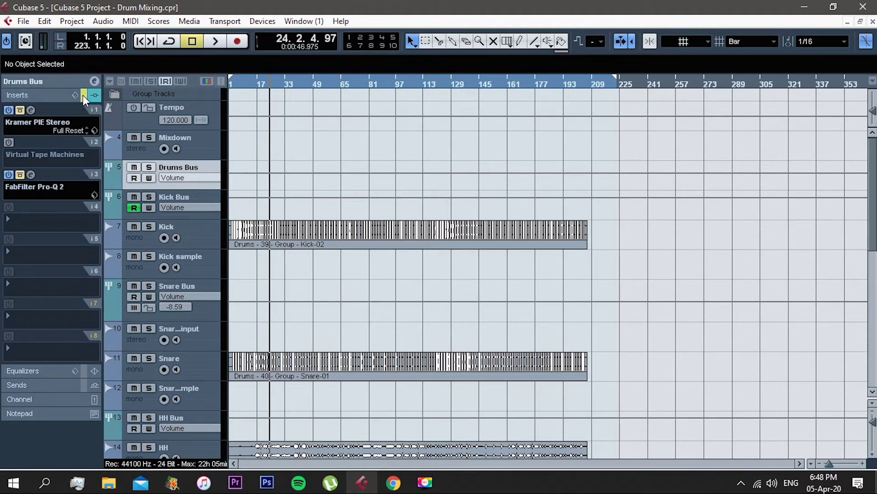
key("space")
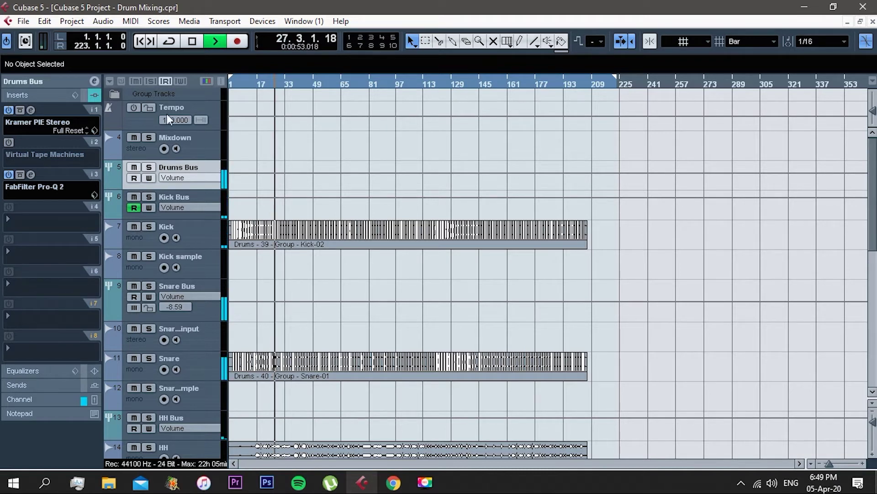
left_click(85, 94)
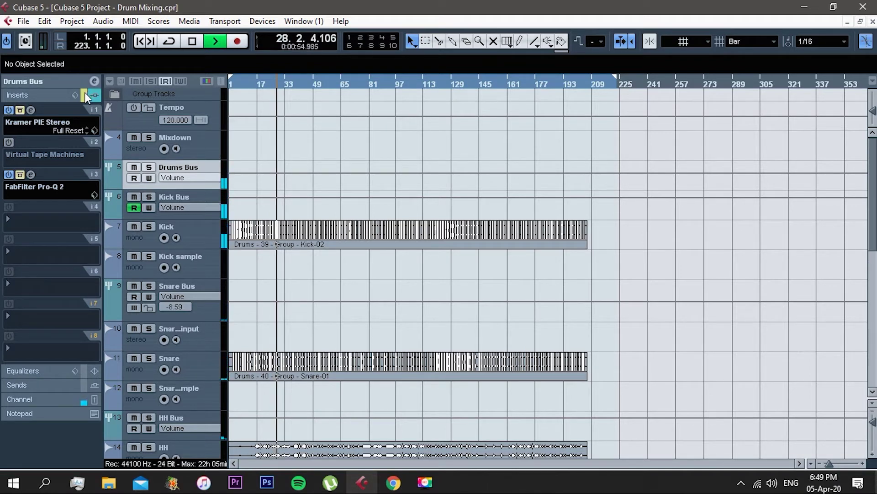
left_click(85, 93)
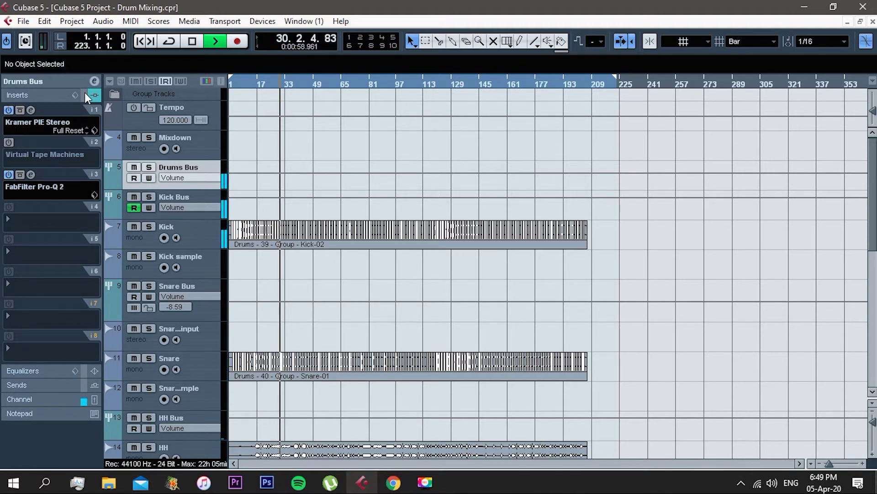
key("space")
- Inspect the Kramer PIE Stereo compressor settings in the Drums Bus's first insert and close its window
left_click(31, 109)
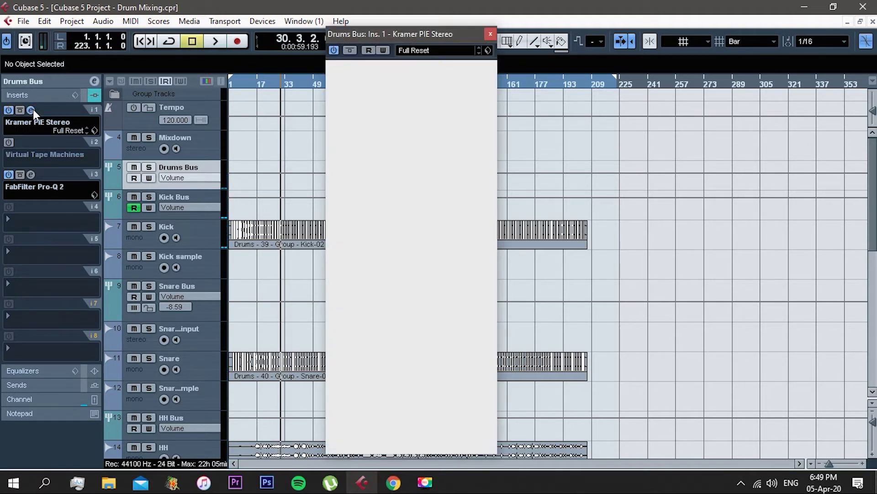
left_click_drag(391, 42, 519, 39)
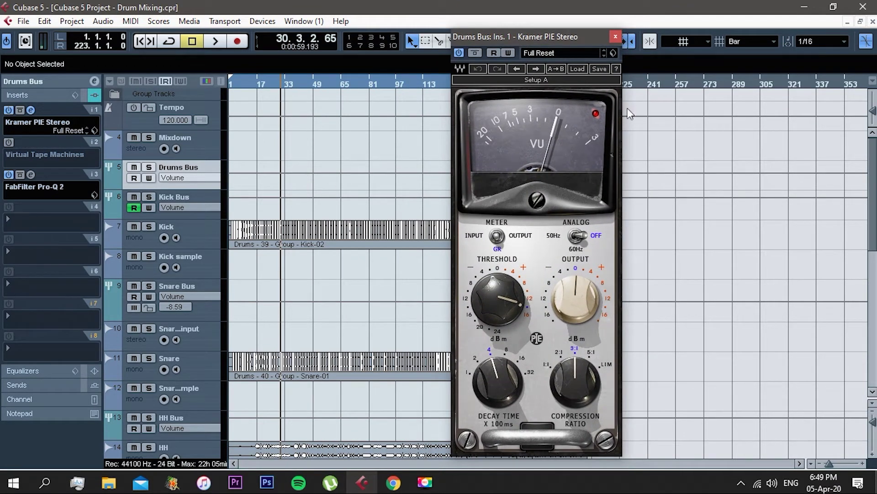
left_click(615, 38)
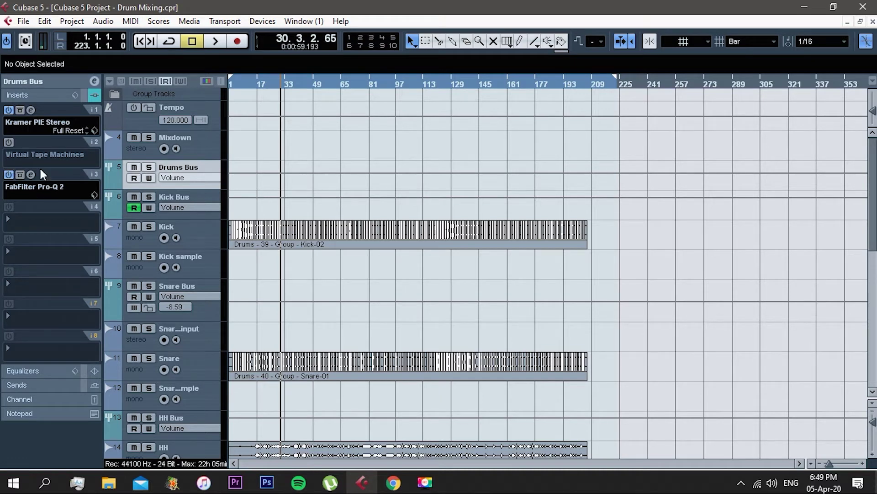
- Audition the Kick Bus during playback with its inserts bypassed and active, then stop with the inserts active
scroll(312, 133, "down", 3)
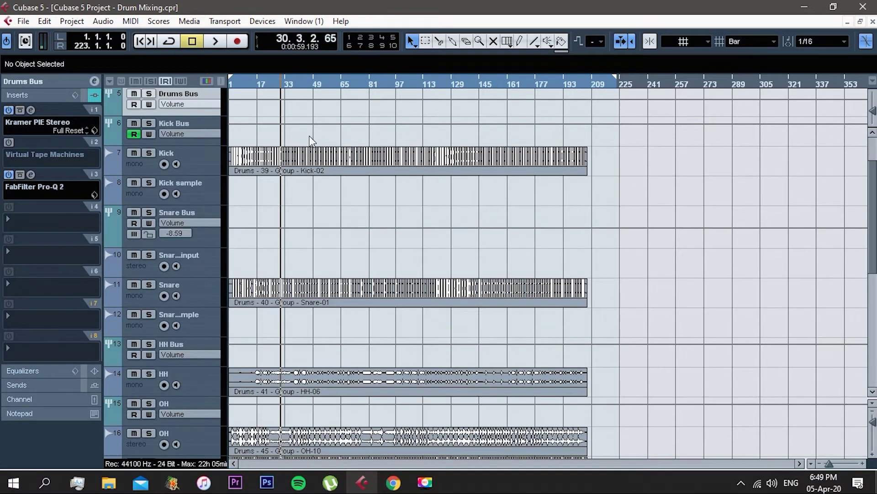
left_click(185, 118)
scroll(297, 192, "up", 3)
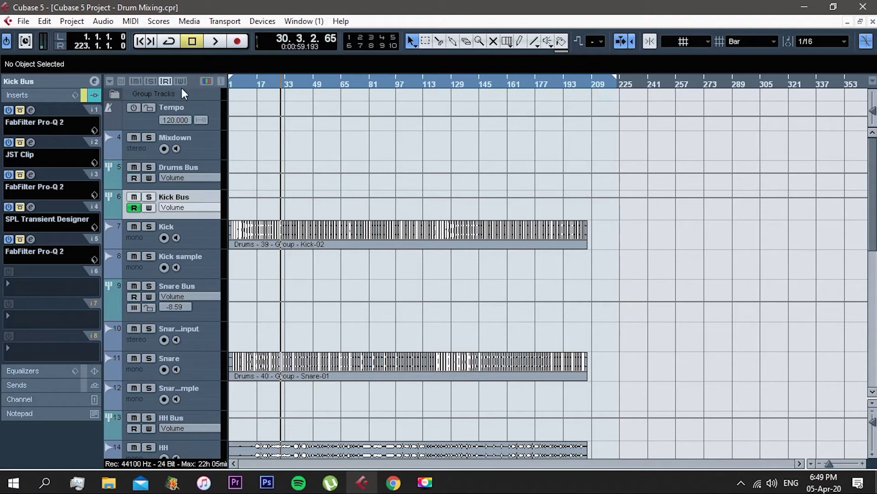
left_click(85, 95)
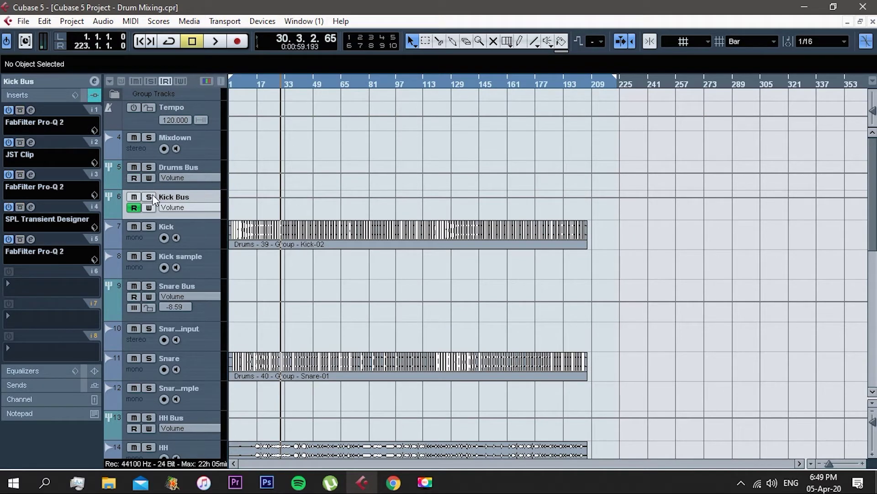
key("space")
left_click(84, 95)
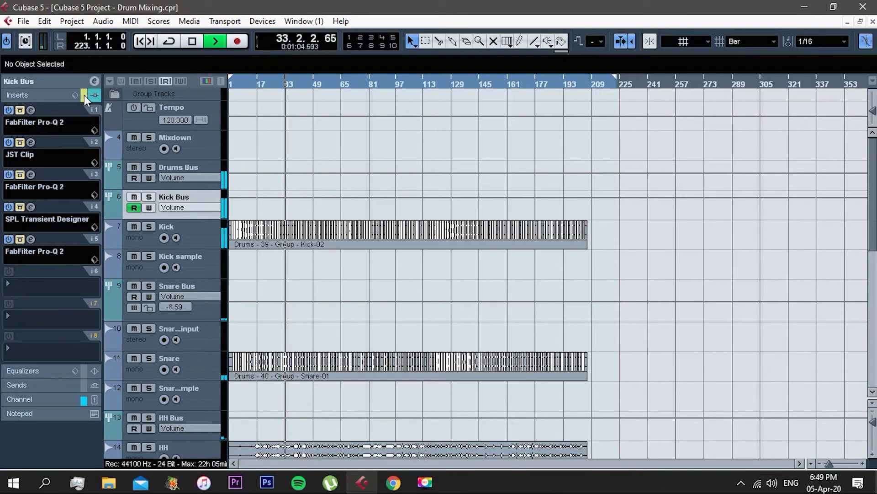
left_click(84, 95)
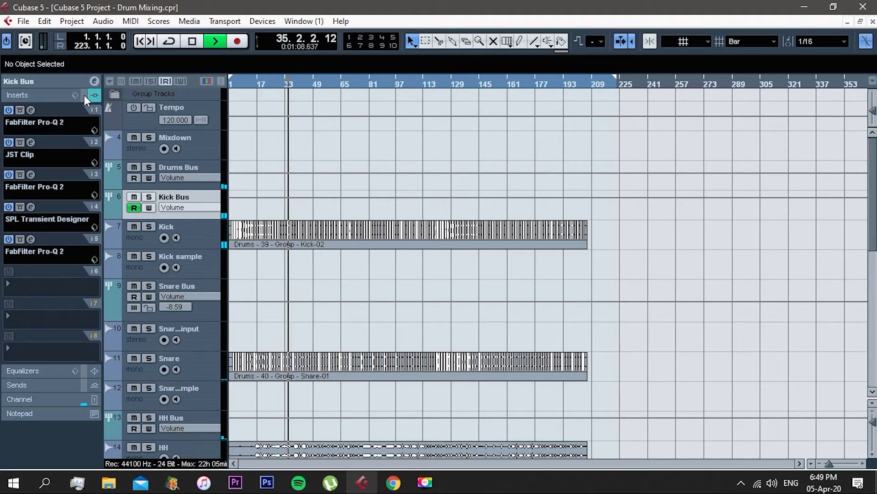
key("space")
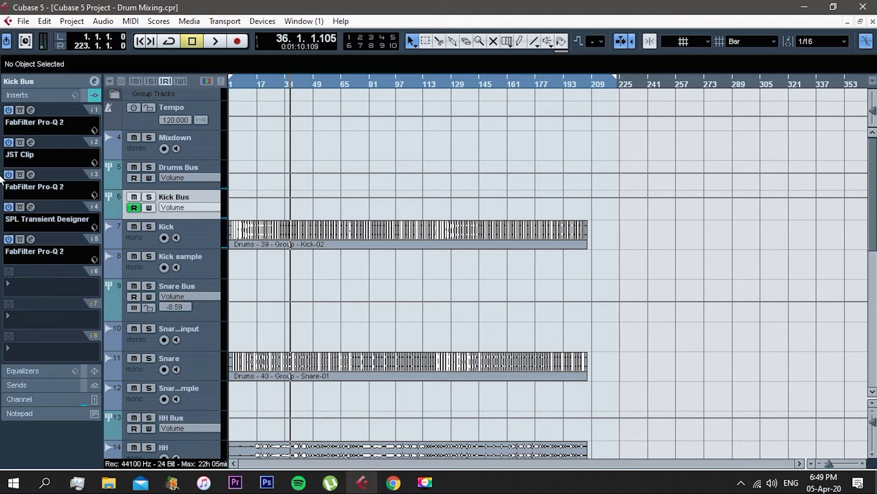
- Inspect the JST Clip and SPL Transient Designer insert settings on the Kick Bus, closing each plugin window
left_click(32, 142)
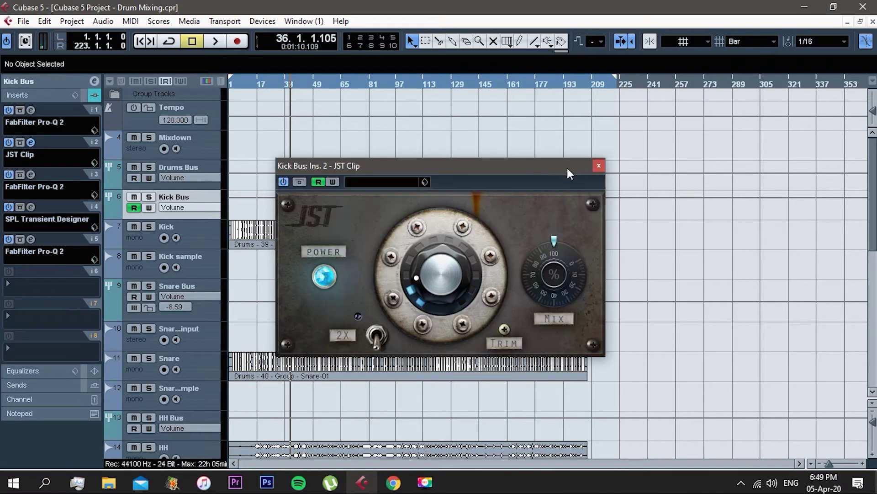
left_click(597, 167)
left_click(30, 206)
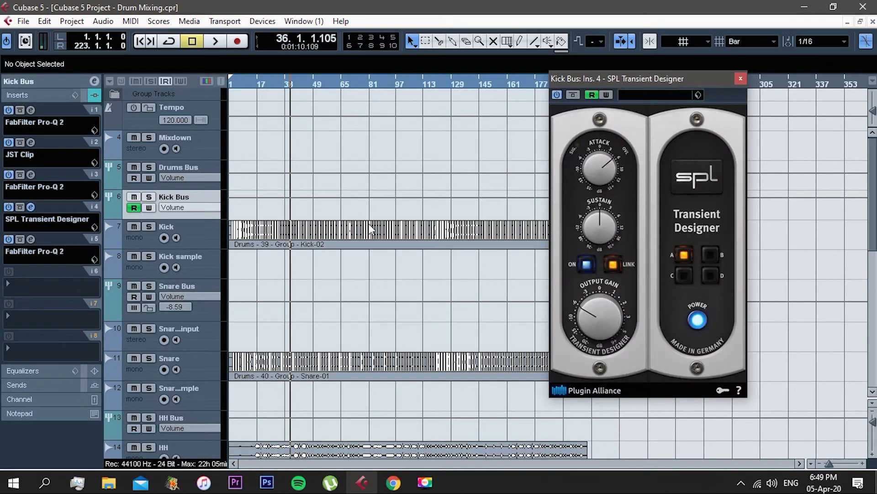
left_click_drag(618, 75, 440, 92)
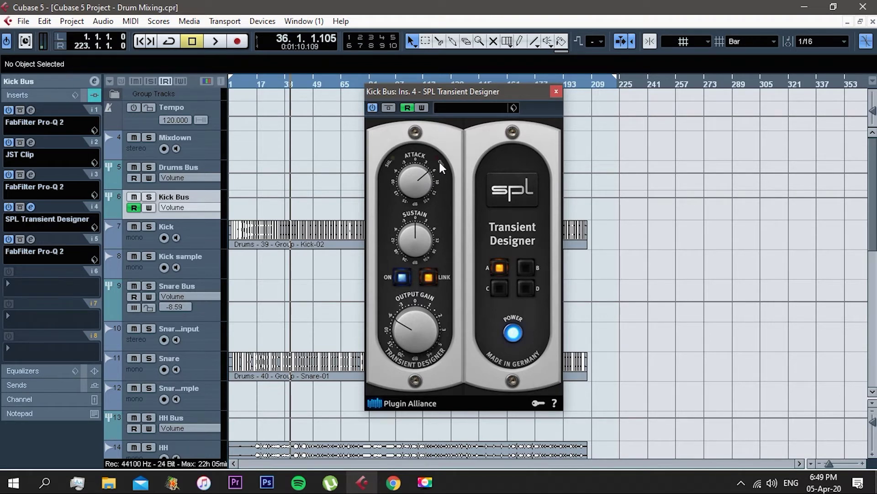
left_click_drag(465, 96, 560, 91)
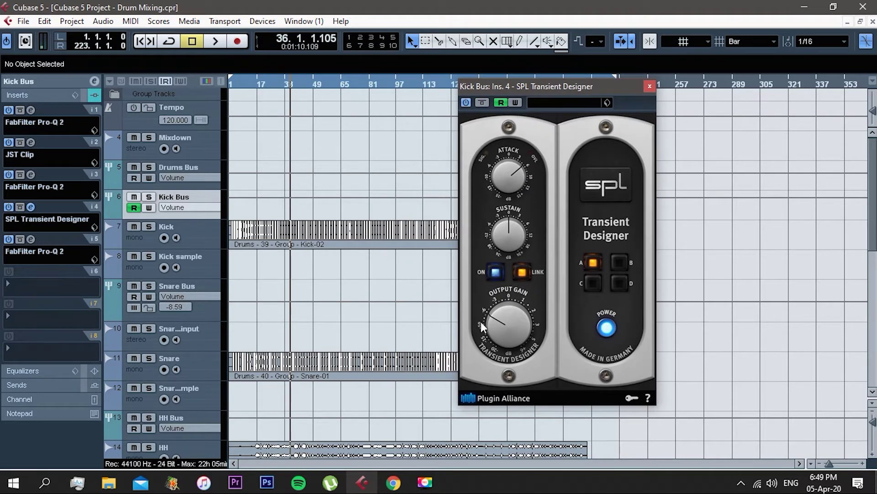
left_click(649, 86)
- Select the Kick track and open the SSLChannel Mono plugin in its second insert
scroll(325, 261, "down", 6)
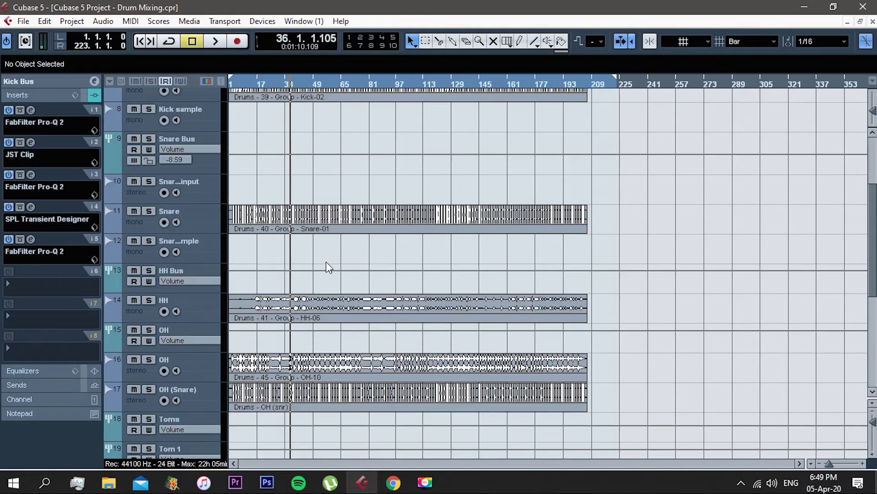
scroll(329, 242, "up", 8)
scroll(329, 241, "down", 2)
left_click(200, 188)
left_click(209, 149)
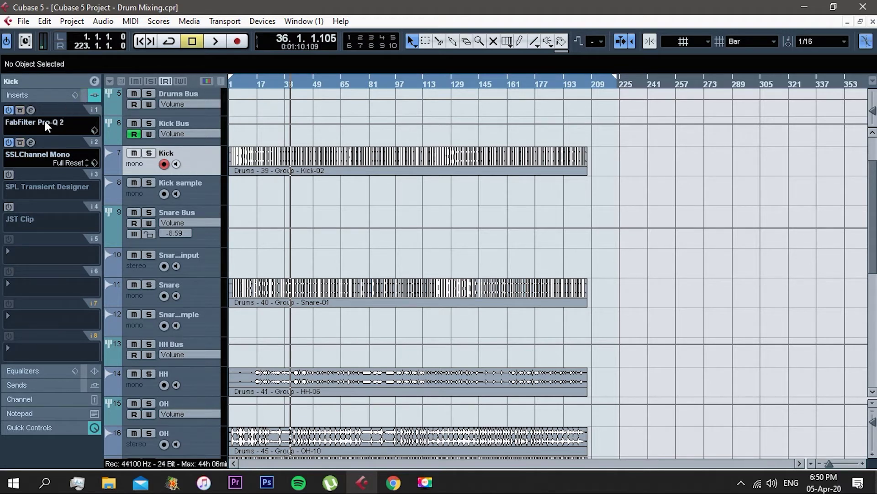
left_click(31, 143)
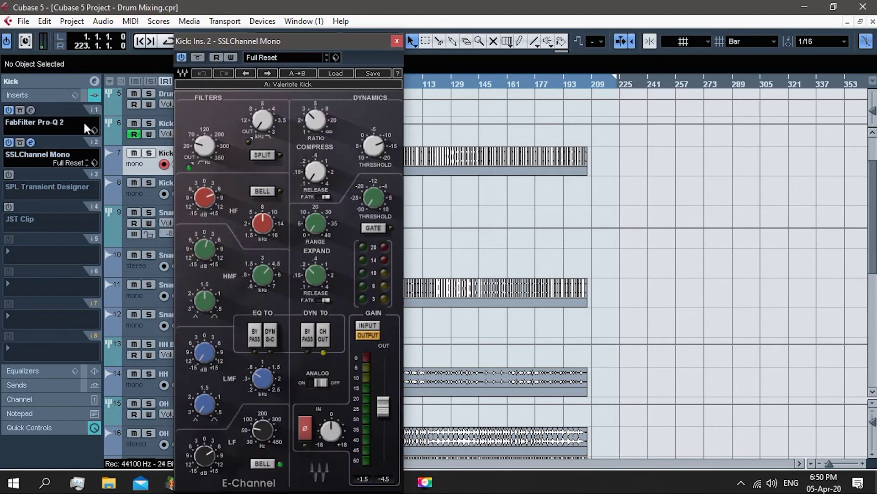
- Switch off the FabFilter Pro-Q 2 in the Kick track's first insert
left_click(78, 128)
left_click(685, 132)
left_click(8, 110)
- Play a short passage with the Kick track's SSLChannel Mono in view, close the plugin window and stop playback
left_click_drag(258, 41, 503, 7)
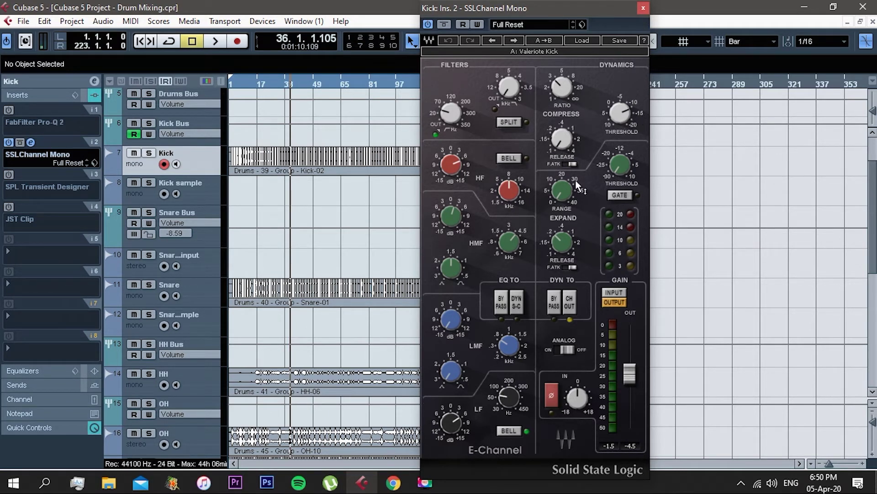
key("space")
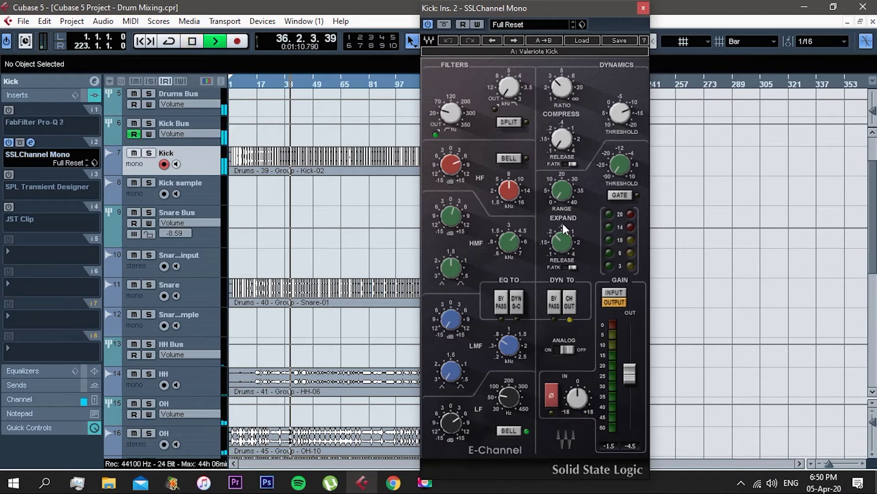
left_click(644, 8)
key("space")
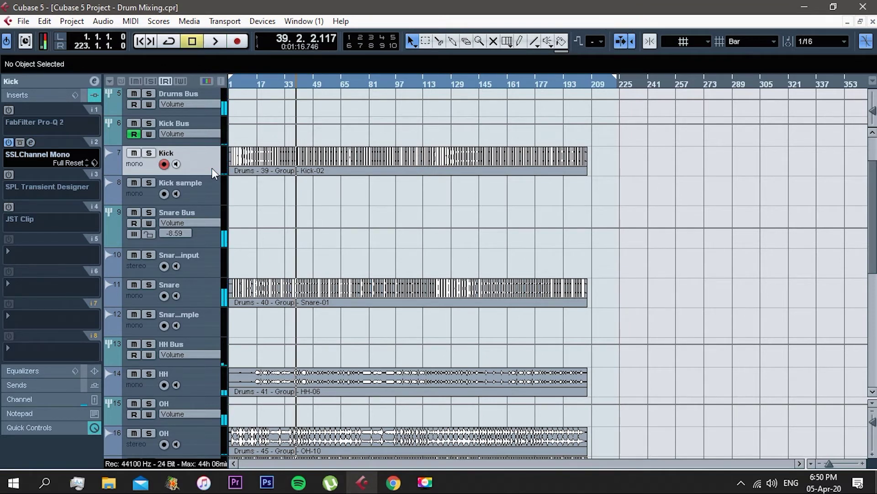
- View the inserts of the Kick sample, Kick and Kick Bus channels, and place the playback cursor at about bar 18
left_click(202, 188)
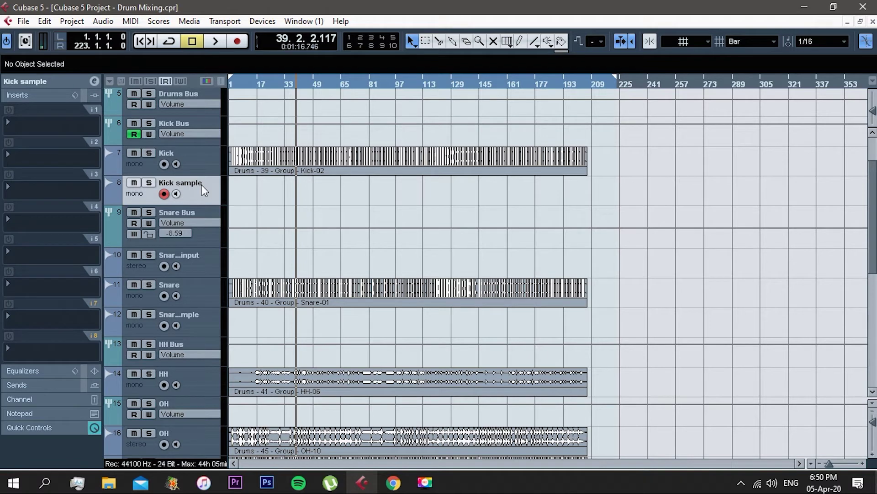
left_click(141, 44)
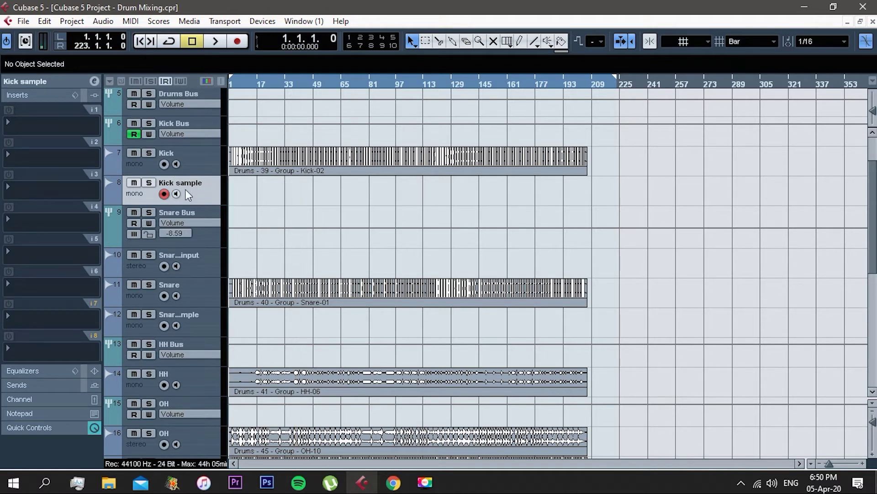
left_click(259, 84)
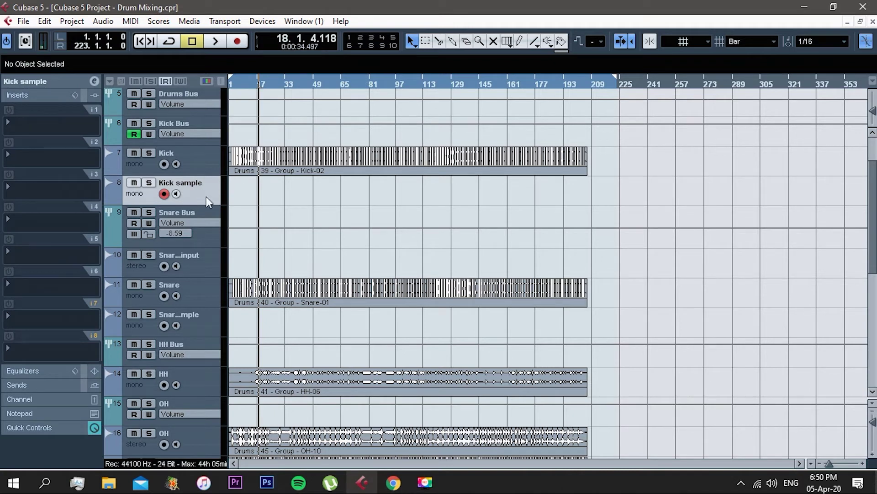
scroll(325, 289, "up", 2)
key("Up")
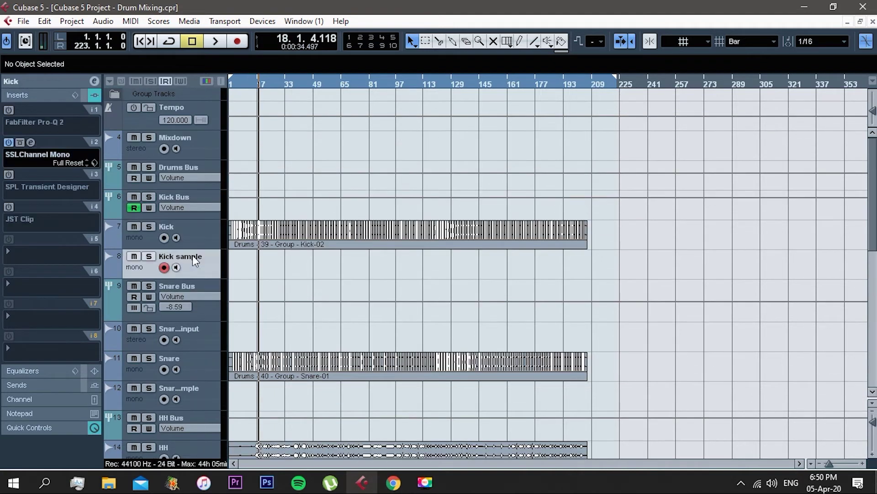
left_click(179, 199)
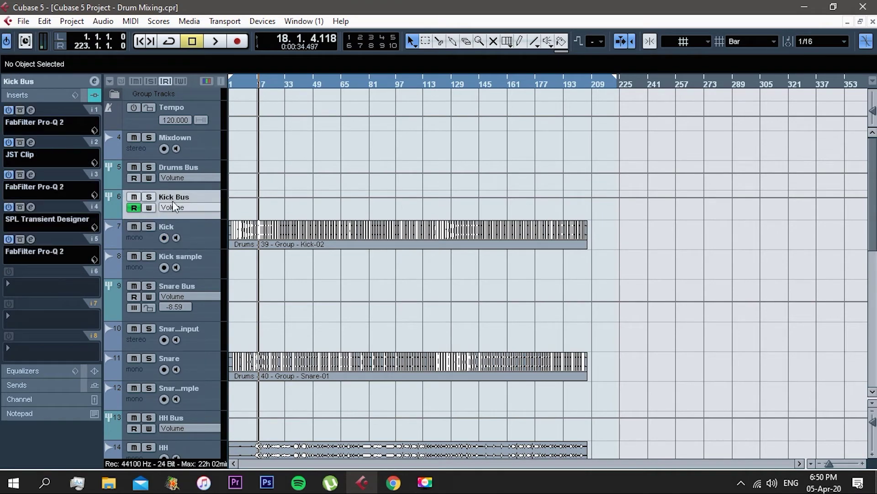
- Place the playback cursor at about bar 13 and view the Snare Bus and Snare track inserts
scroll(291, 211, "down", 5)
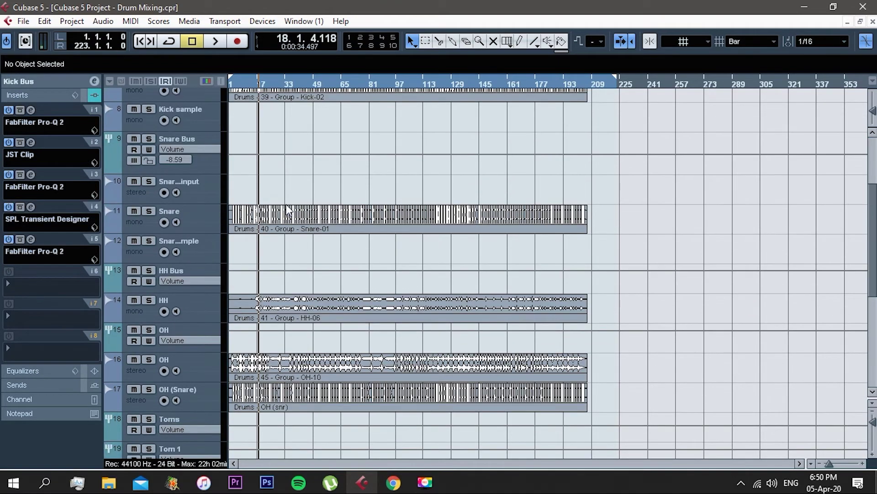
scroll(298, 192, "up", 3)
scroll(288, 235, "down", 3)
left_click(193, 134)
left_click(252, 87)
left_click(210, 211)
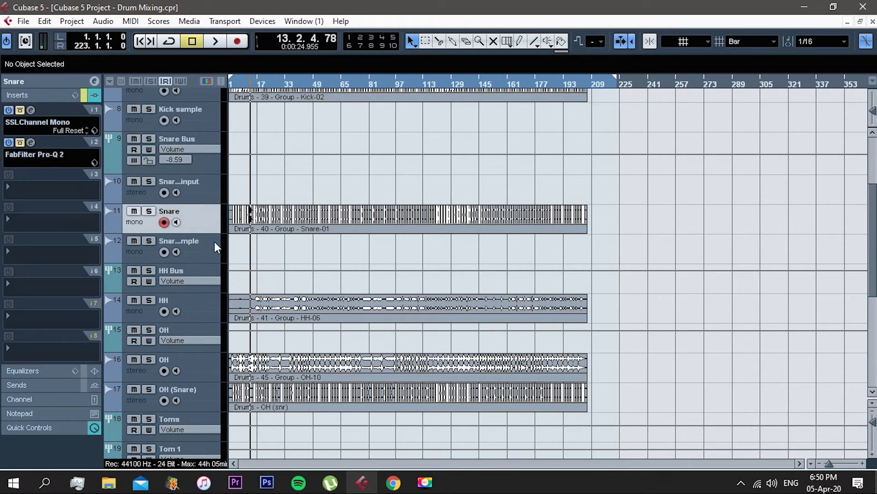
- Compare the inserts of the Snare key input, Snare sample and Snare tracks
left_click(196, 184)
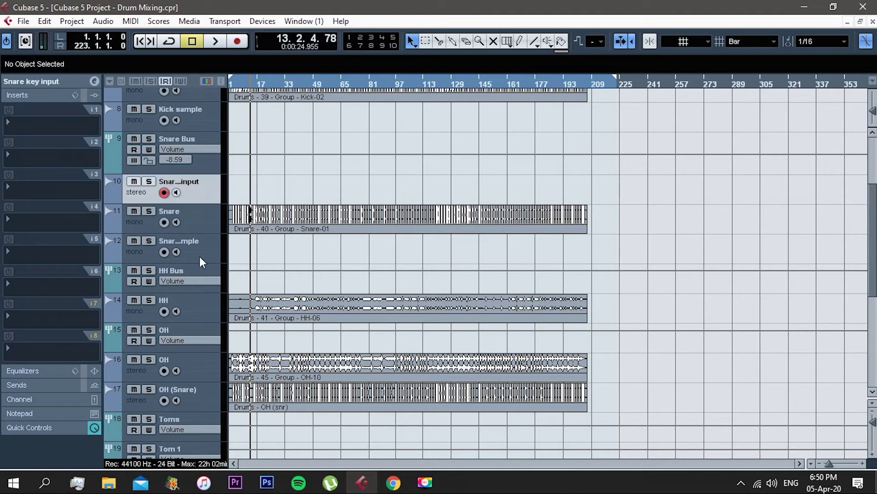
left_click(199, 255)
left_click(207, 188)
left_click(202, 247)
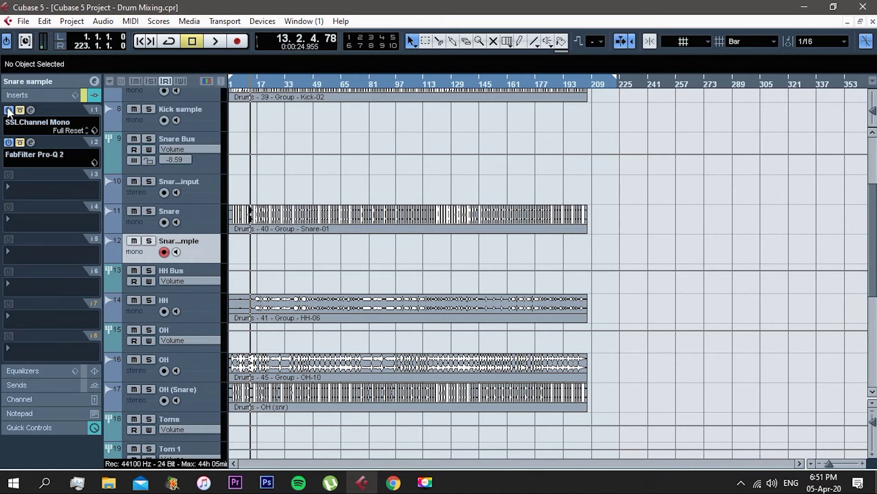
left_click(212, 224)
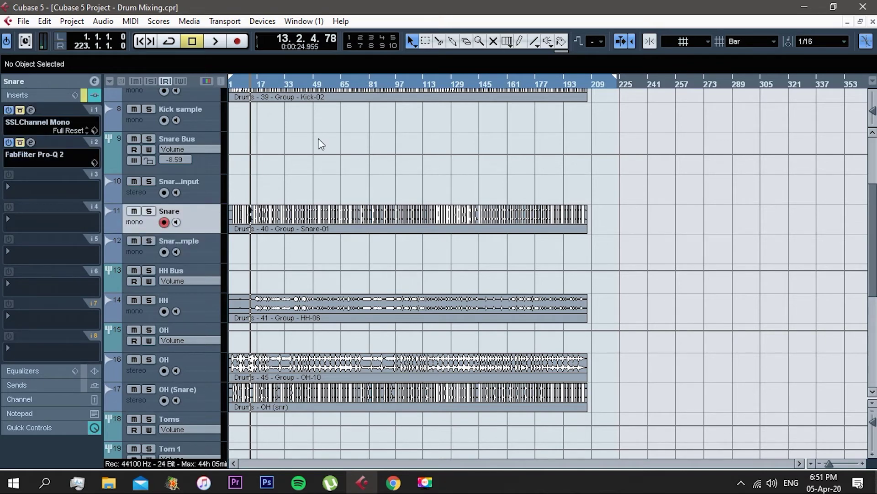
- Open the Snare track's FabFilter Pro-Q 2 insert for a look and close its window
key("h")
key("h")
key("h")
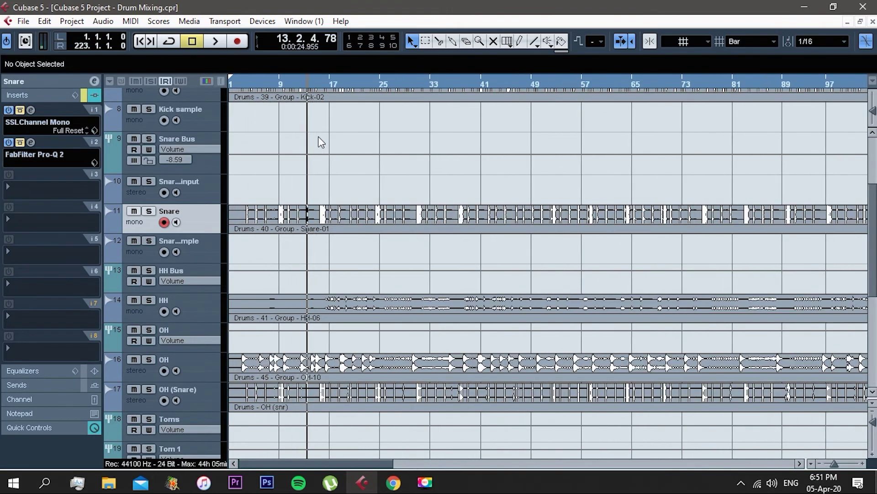
left_click(31, 143)
left_click(649, 134)
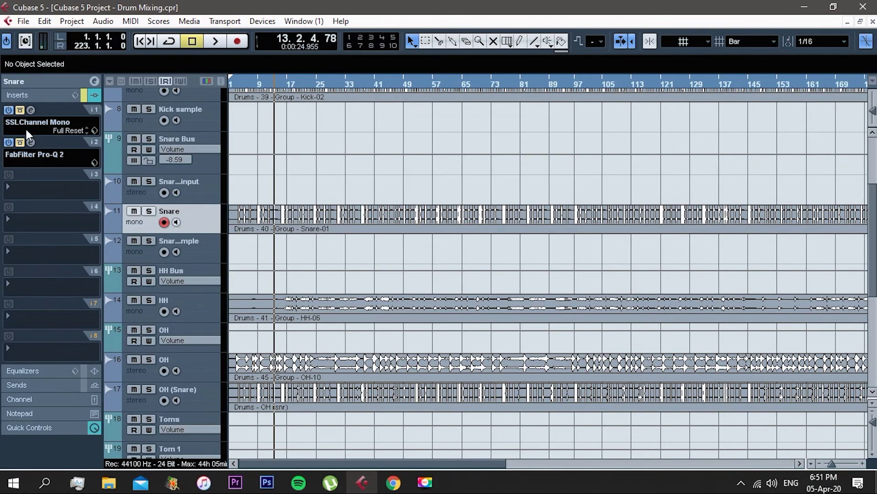
- Play a short passage with the Snare track's SSLChannel Mono in view, stop playback and close the plugin window
left_click(31, 110)
key("space")
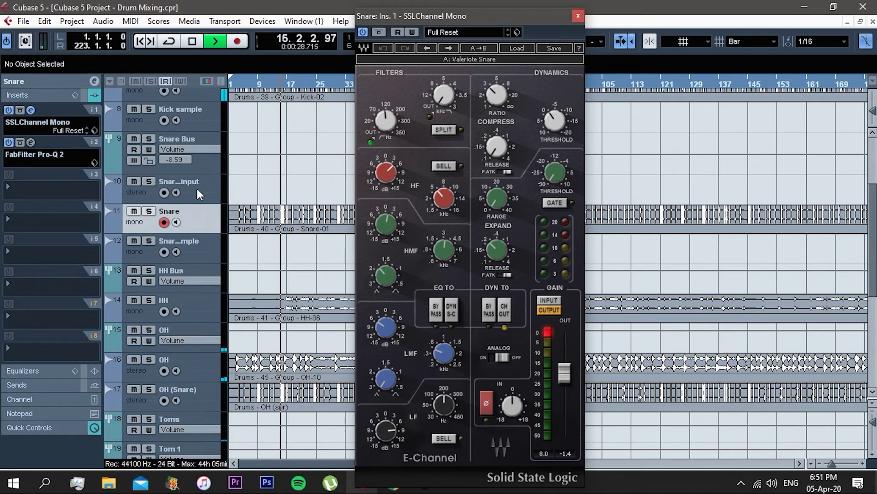
key("space")
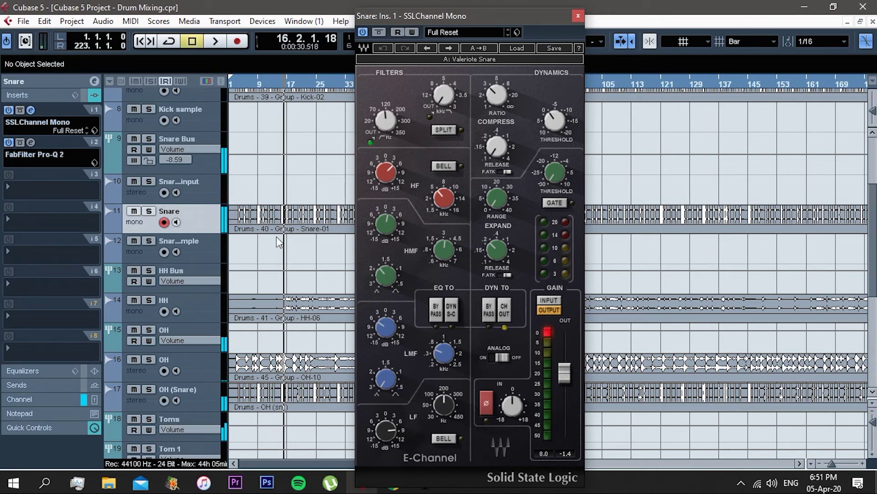
left_click(578, 16)
- View the Snare Bus inserts and place the playback cursor at about bar 29
left_click(199, 147)
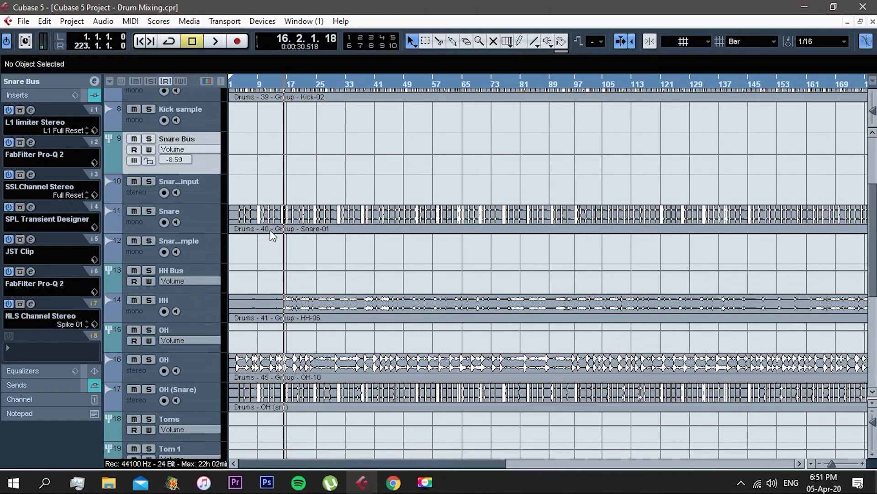
left_click(333, 87)
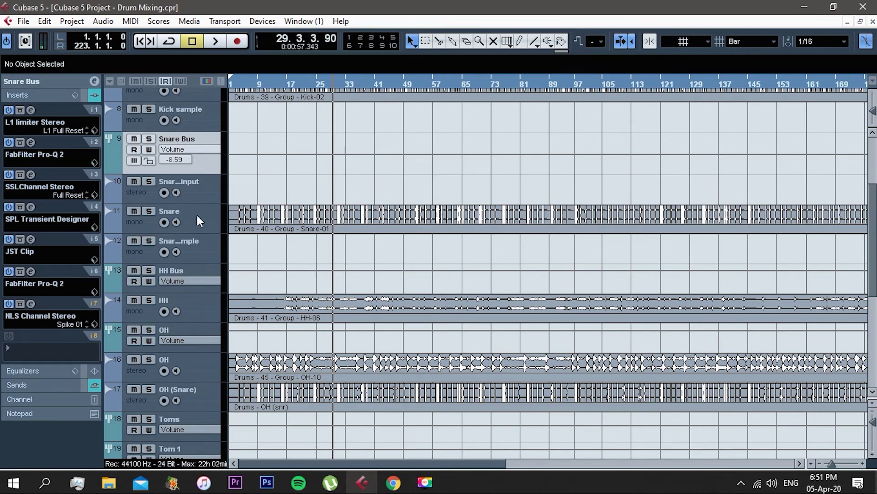
key("g")
key("g")
key("g")
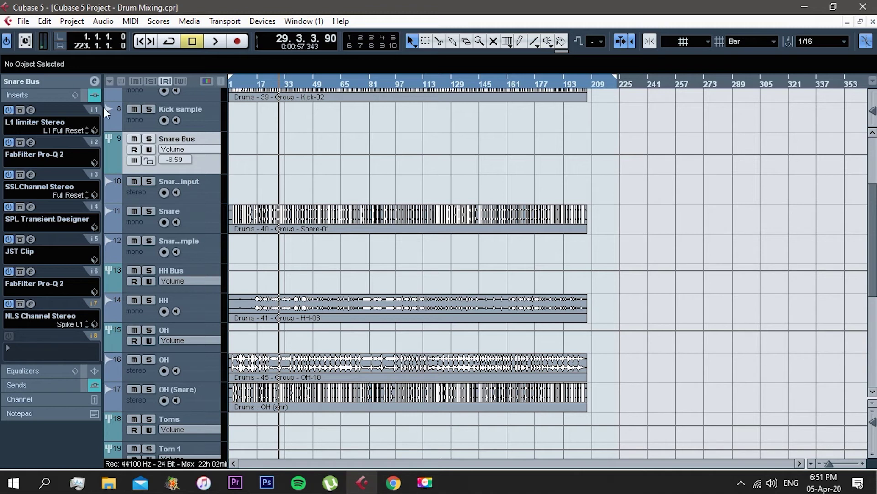
- Play the passage around bar 30 with all Snare Bus inserts bypassed, reactivate them for comparison and stop playback
left_click(84, 95)
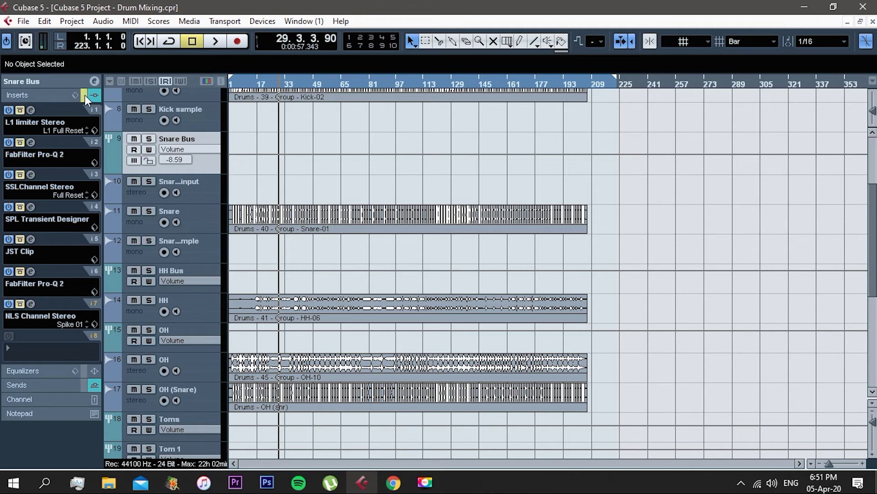
key("space")
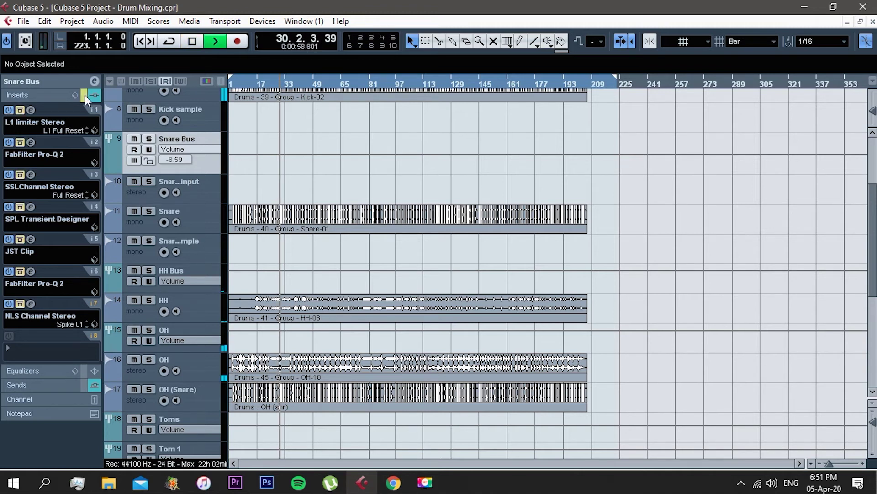
left_click(281, 84)
left_click(84, 95)
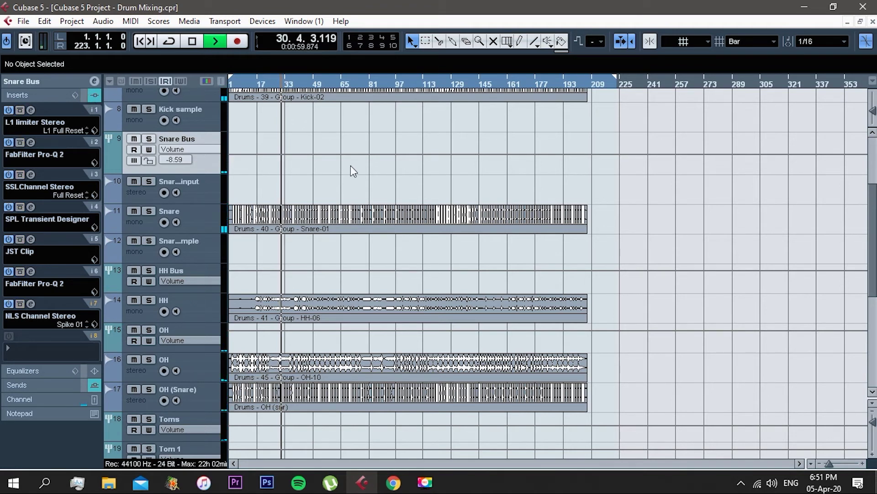
key("space")
- View the inserts of the HH Bus, OH and HH tracks
left_click(165, 279)
scroll(286, 188, "down", 3)
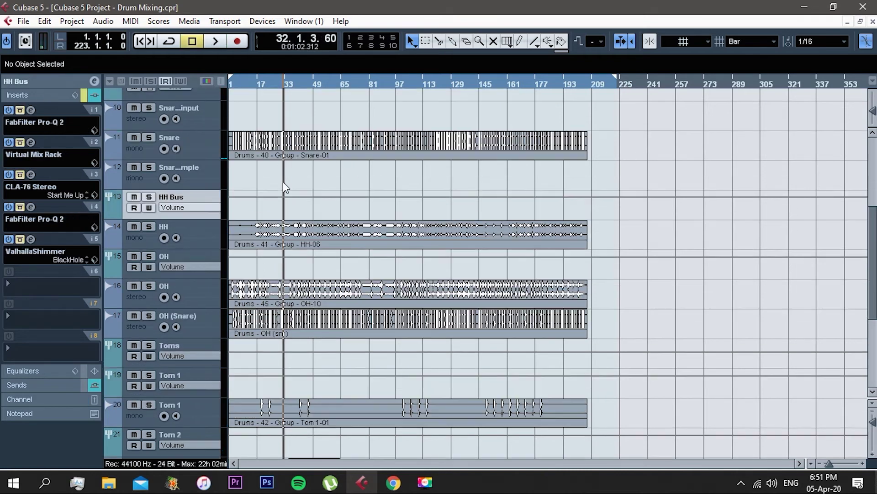
key("h")
scroll(287, 185, "up", 5)
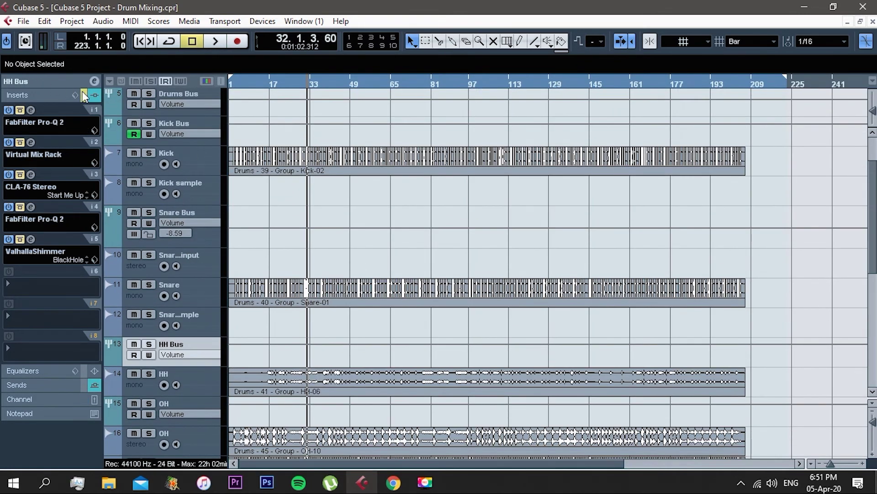
left_click(194, 382)
left_click(196, 350)
scroll(316, 313, "down", 5)
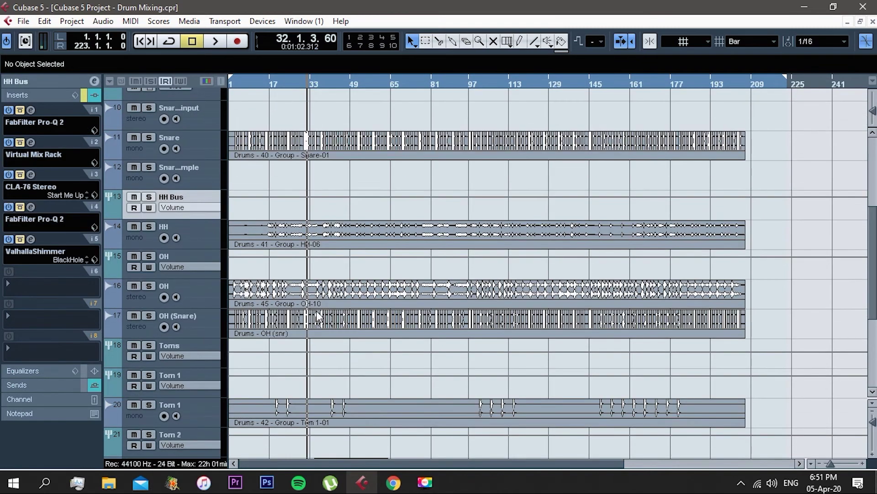
left_click(195, 289)
left_click(198, 237)
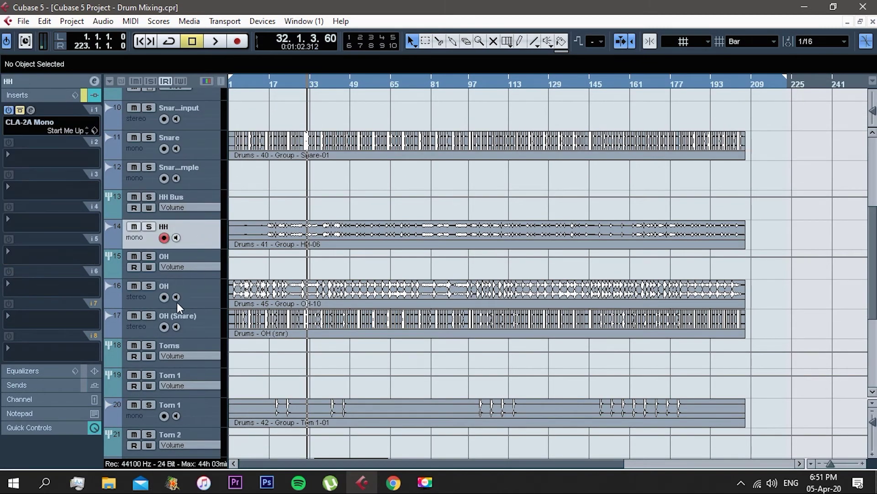
- Look through the tom and room tracks and view the inserts of the Room Bus and the Drums Bus
scroll(292, 293, "down", 7)
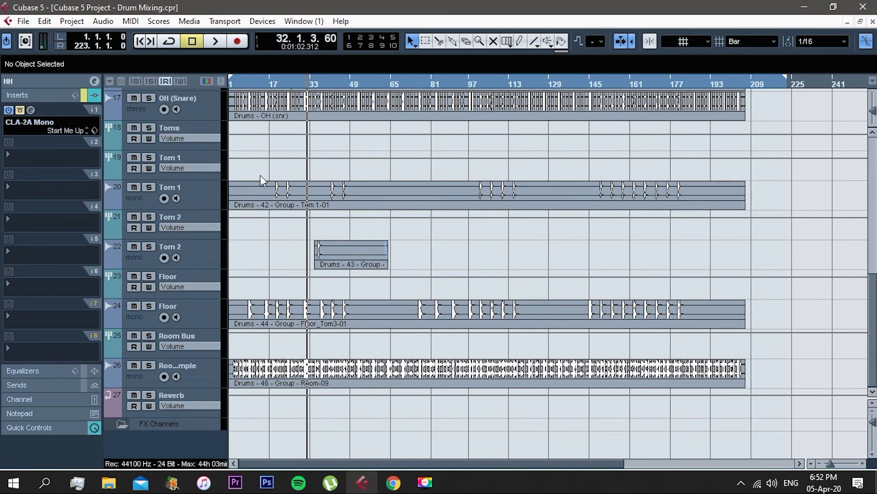
scroll(356, 339, "up", 4)
scroll(356, 338, "down", 4)
left_click(205, 338)
scroll(338, 358, "up", 6)
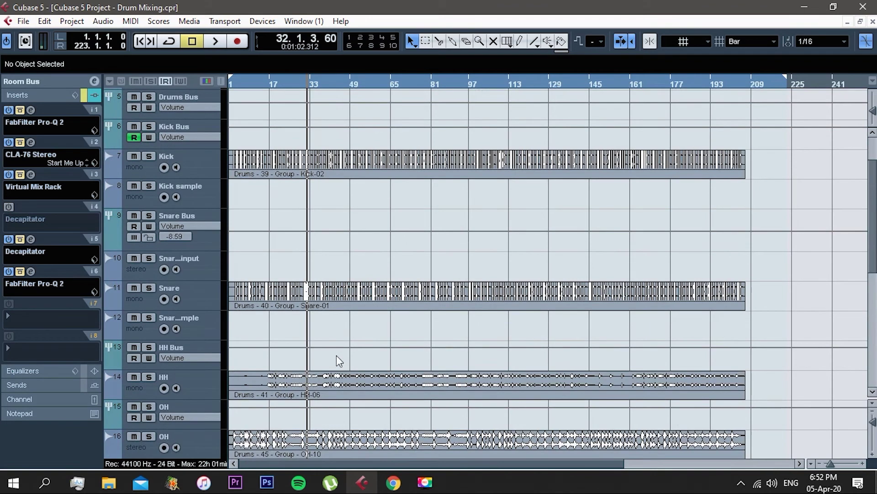
scroll(333, 357, "up", 2)
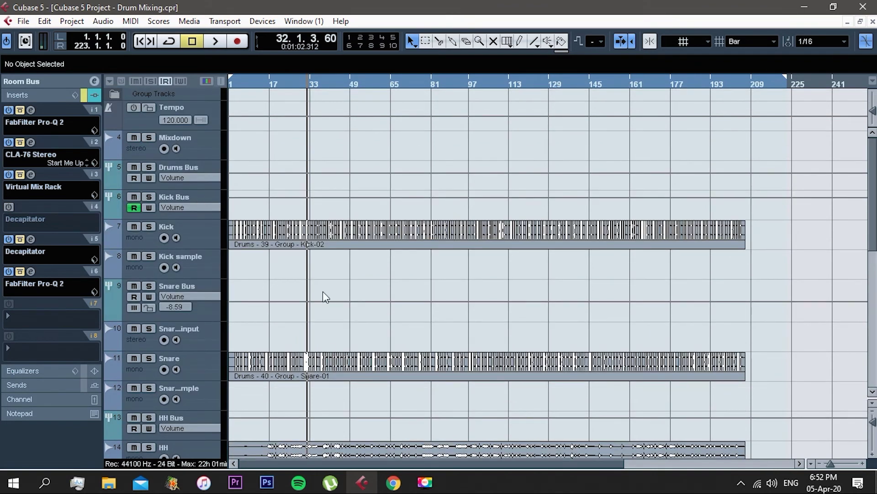
scroll(297, 315, "down", 3)
scroll(195, 270, "down", 2)
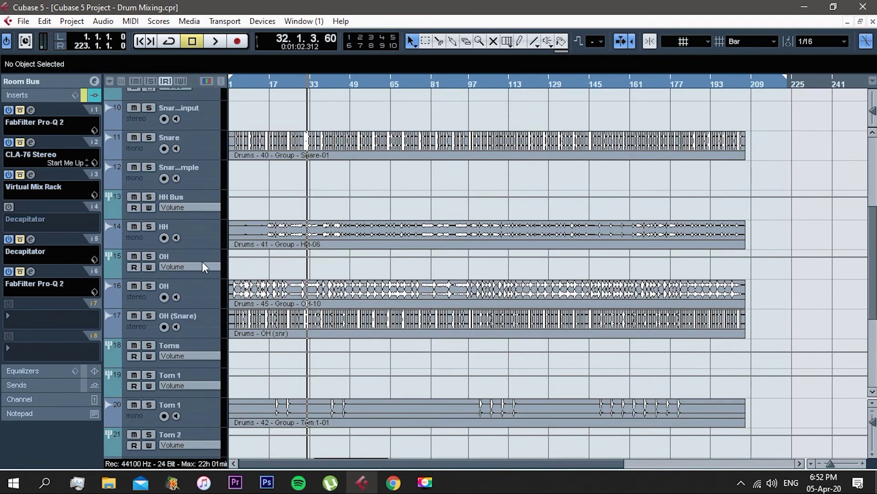
scroll(299, 320, "down", 4)
scroll(305, 320, "up", 7)
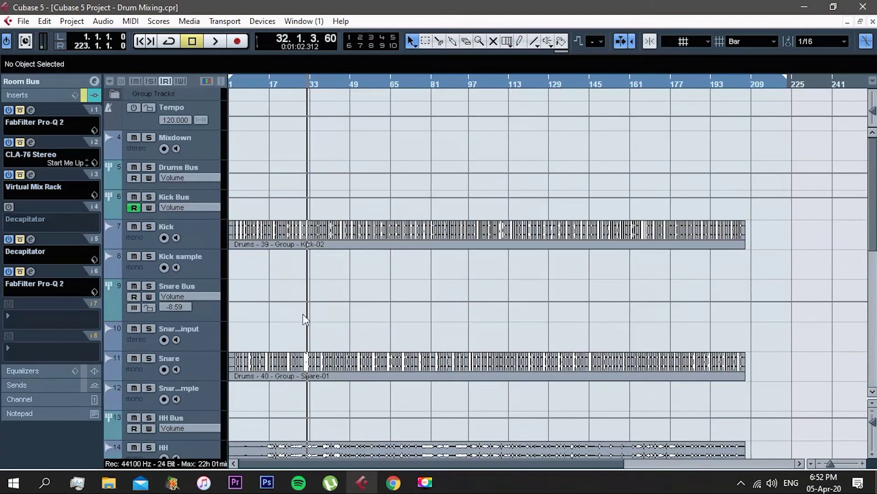
left_click(197, 165)
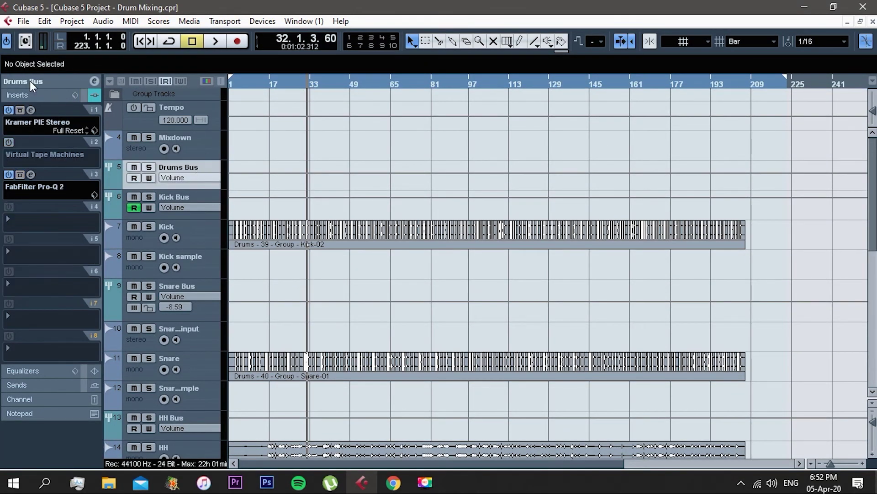
- Solo the HH Bus and play a short passage, reactivating the bypassed inserts on the HH Bus and the HH track
scroll(309, 232, "down", 4)
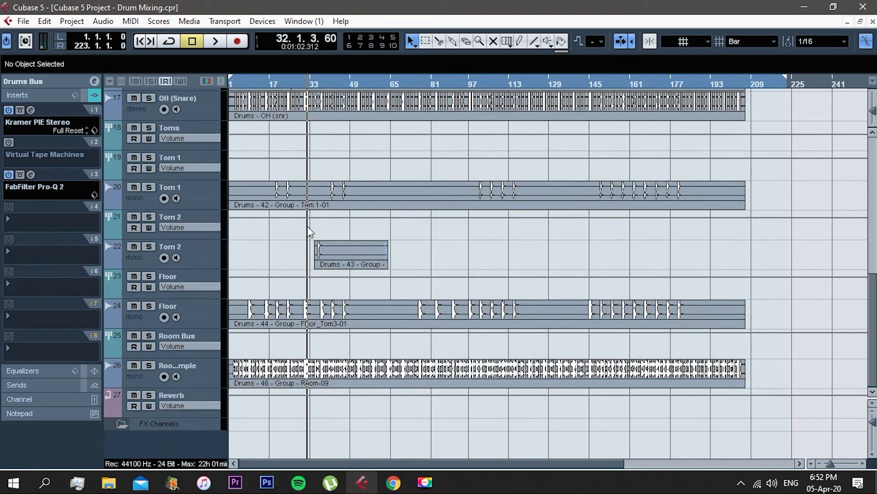
scroll(308, 231, "up", 4)
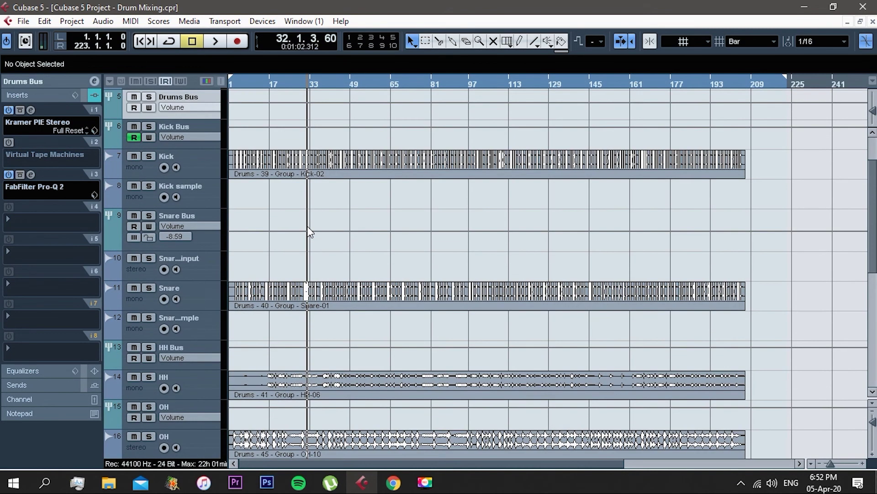
scroll(290, 250, "down", 2)
left_click(197, 201)
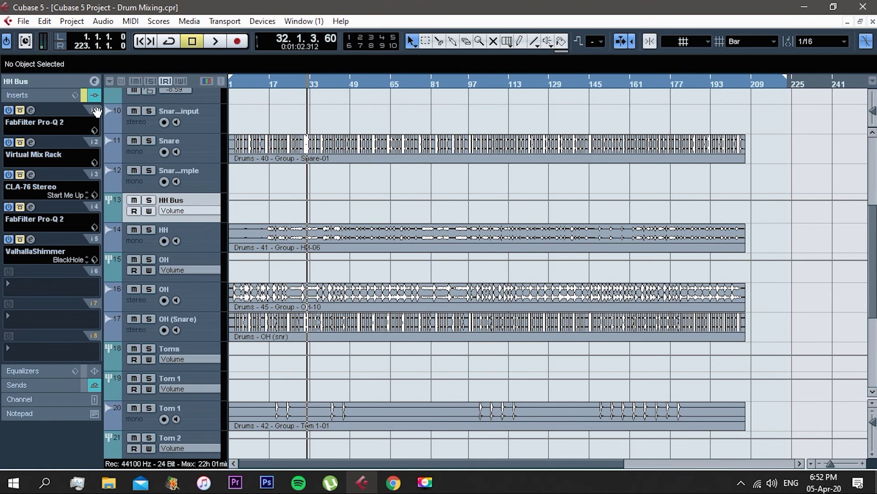
left_click(147, 200)
key("space")
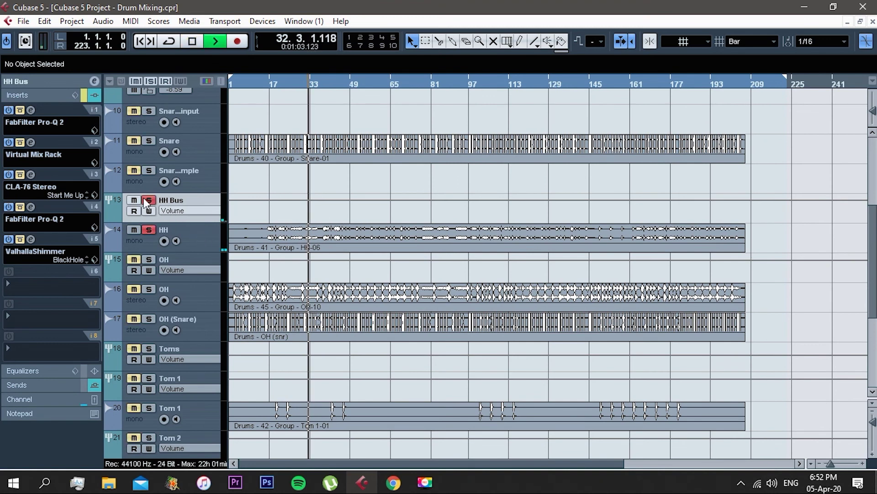
left_click(208, 235)
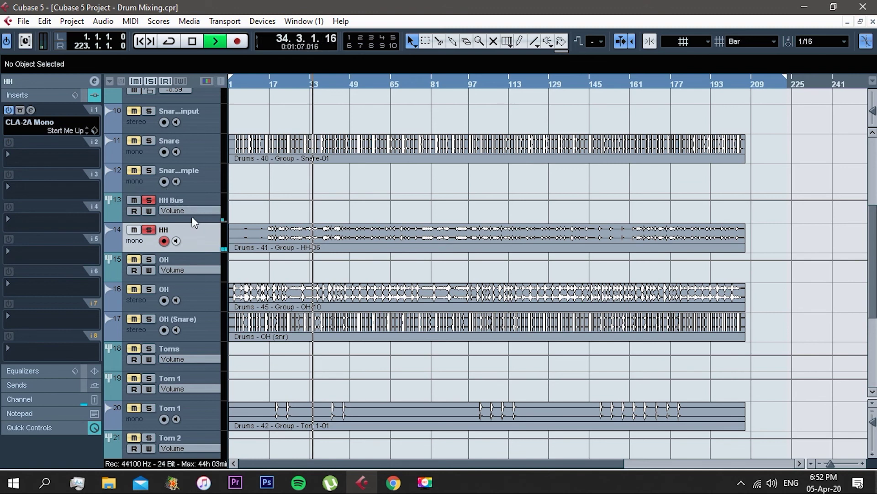
key("space")
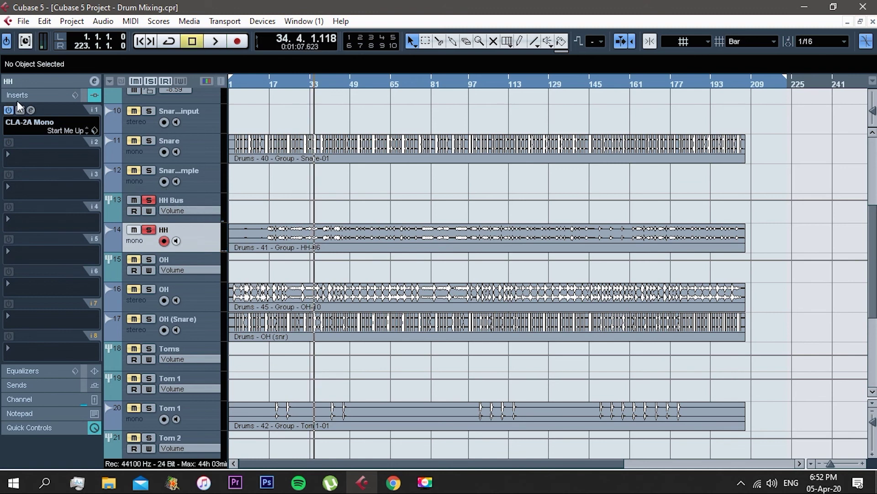
- Look at the HH Bus's Virtual Mix Rack and CLA-76 Stereo inserts, closing each plugin window
left_click(194, 204)
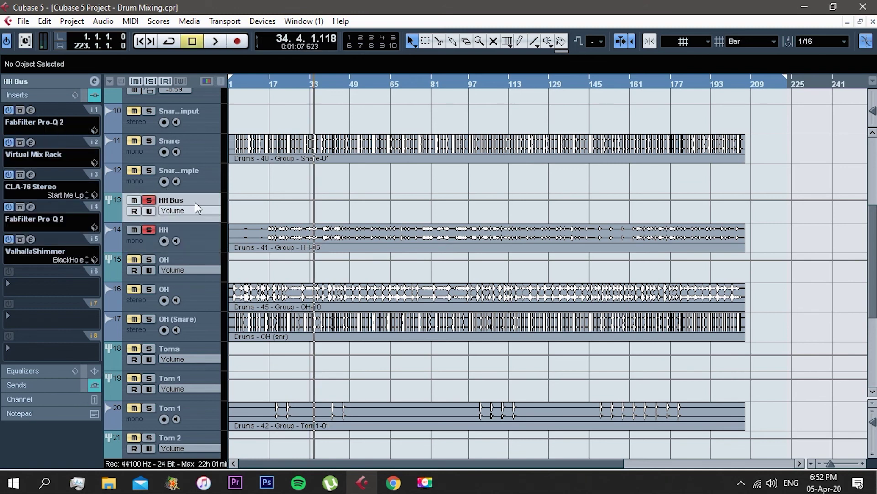
left_click(30, 142)
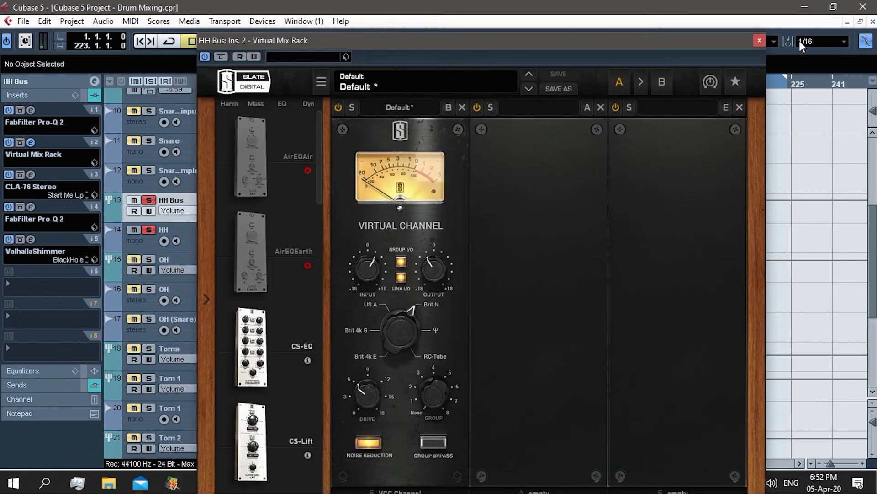
left_click(760, 40)
left_click(30, 175)
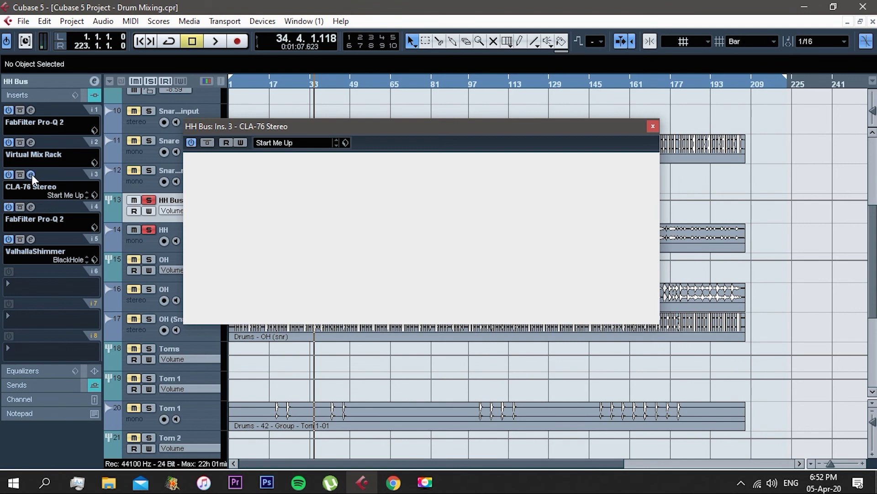
left_click(661, 121)
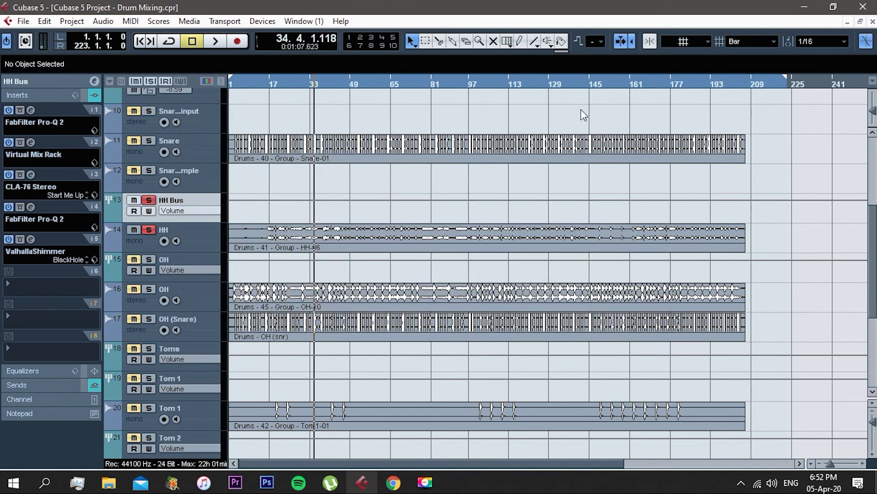
- Open the HH Bus's ValhallaShimmer insert and move its window clear of the track list
left_click(31, 239)
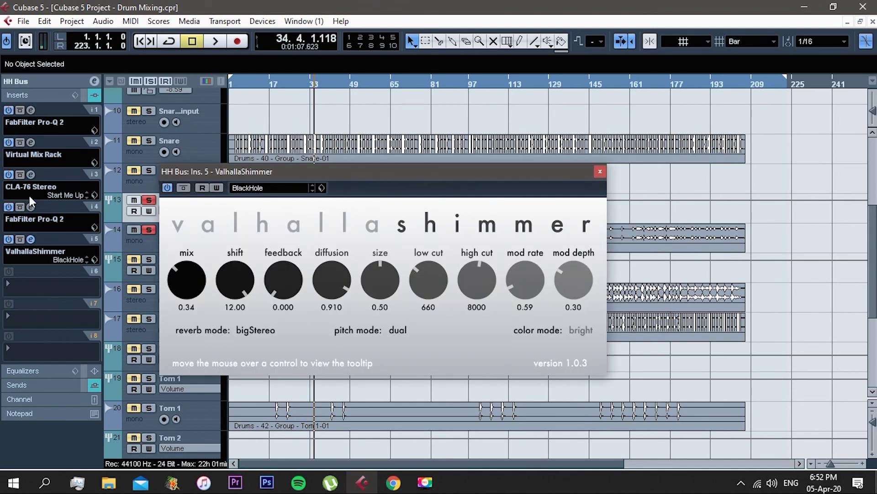
left_click_drag(207, 172, 351, 161)
left_click_drag(464, 160, 413, 158)
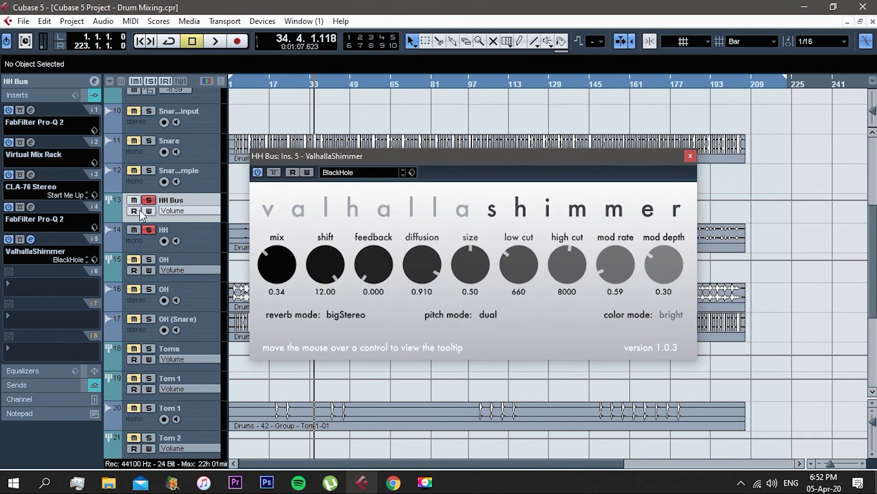
- Compare the soloed hi-hats with ValhallaShimmer bypassed and active, replaying from about bar 34, close the plugin window and stop playback
key("space")
left_click(274, 173)
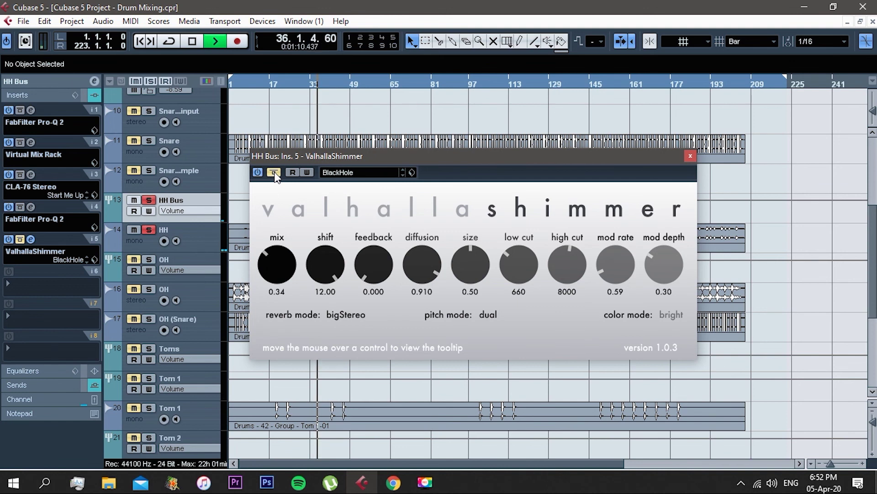
left_click(274, 172)
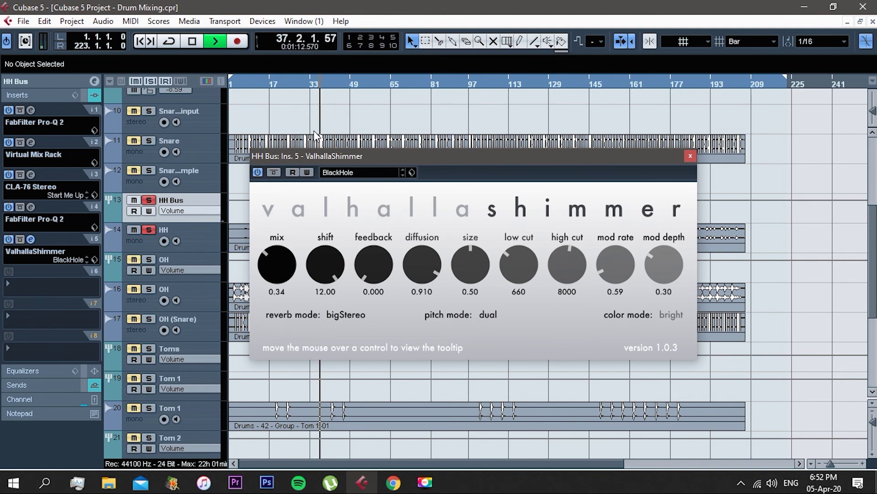
left_click(313, 85)
left_click(274, 172)
left_click(274, 173)
left_click(690, 156)
key("space")
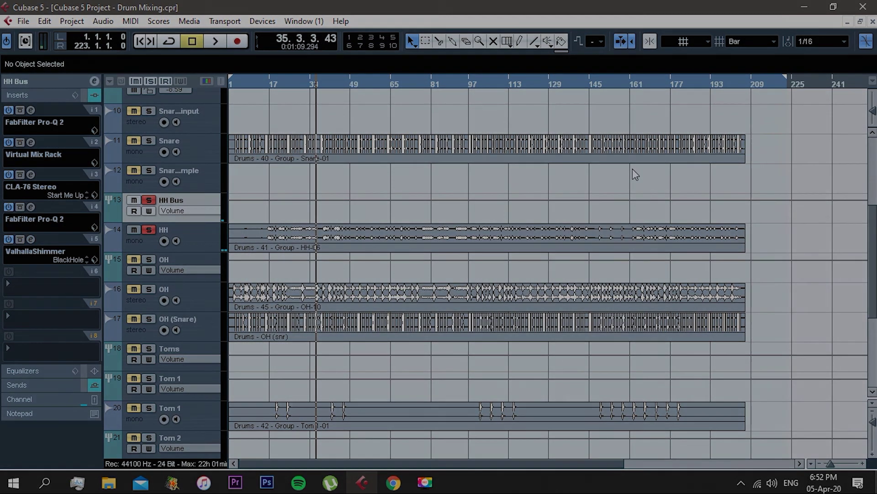